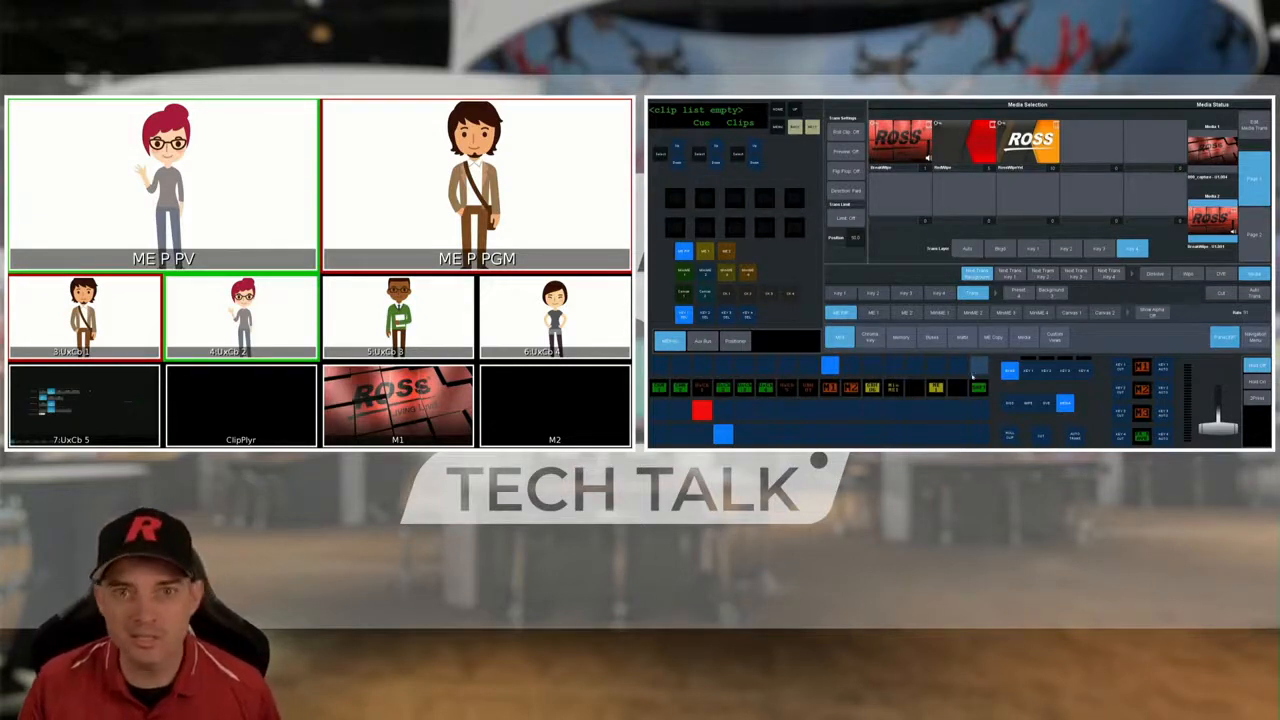
- Toggle the soft panel's shift on and off twice to view the multiviewer's regular and shifted sources
click(979, 410)
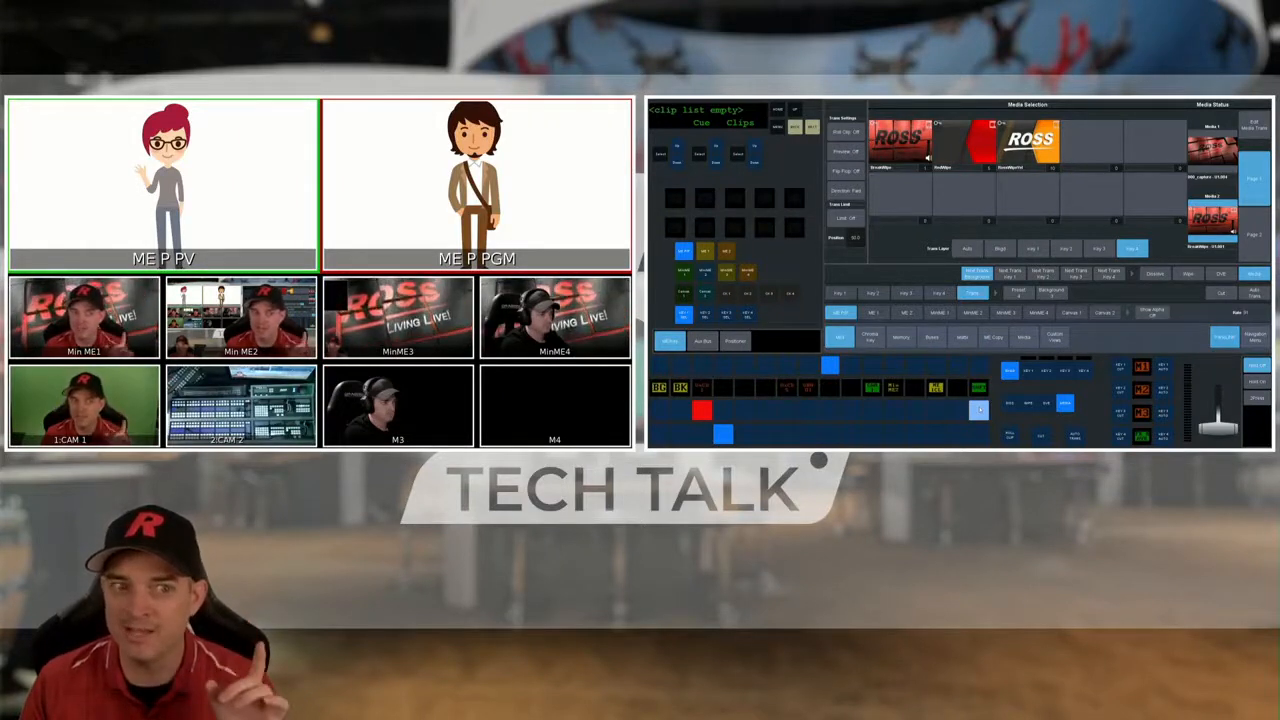
click(979, 410)
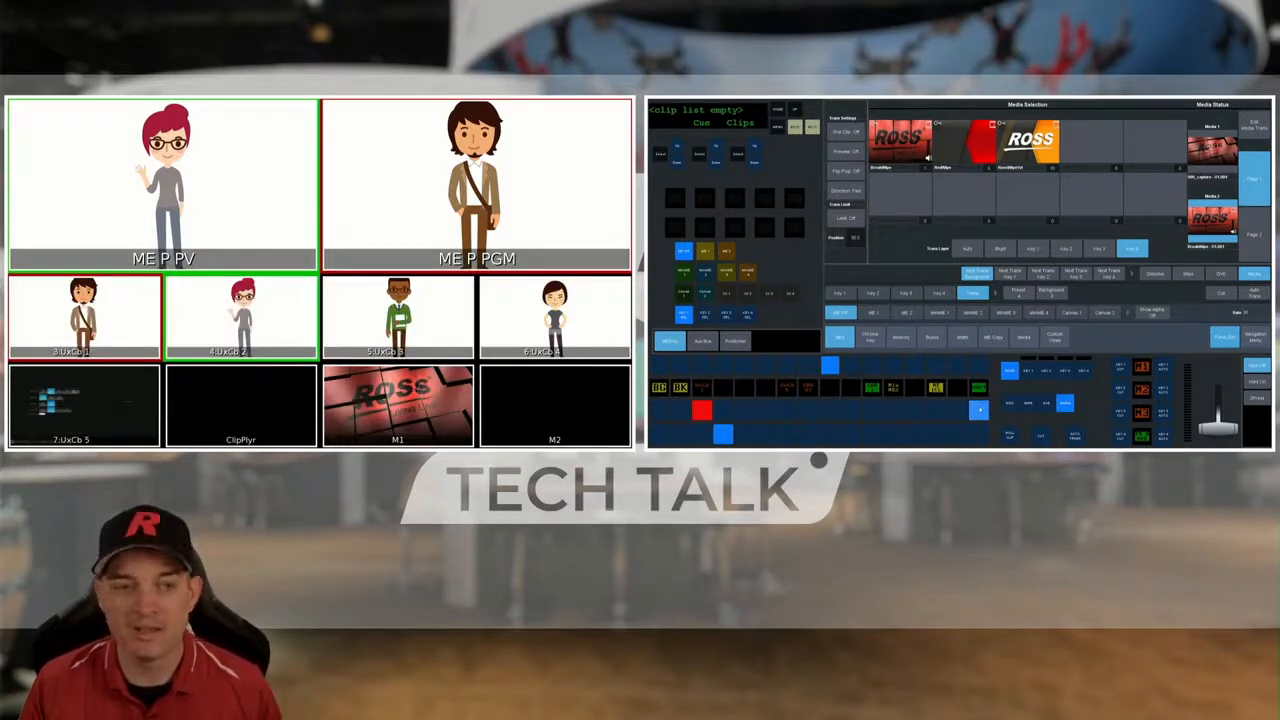
click(980, 410)
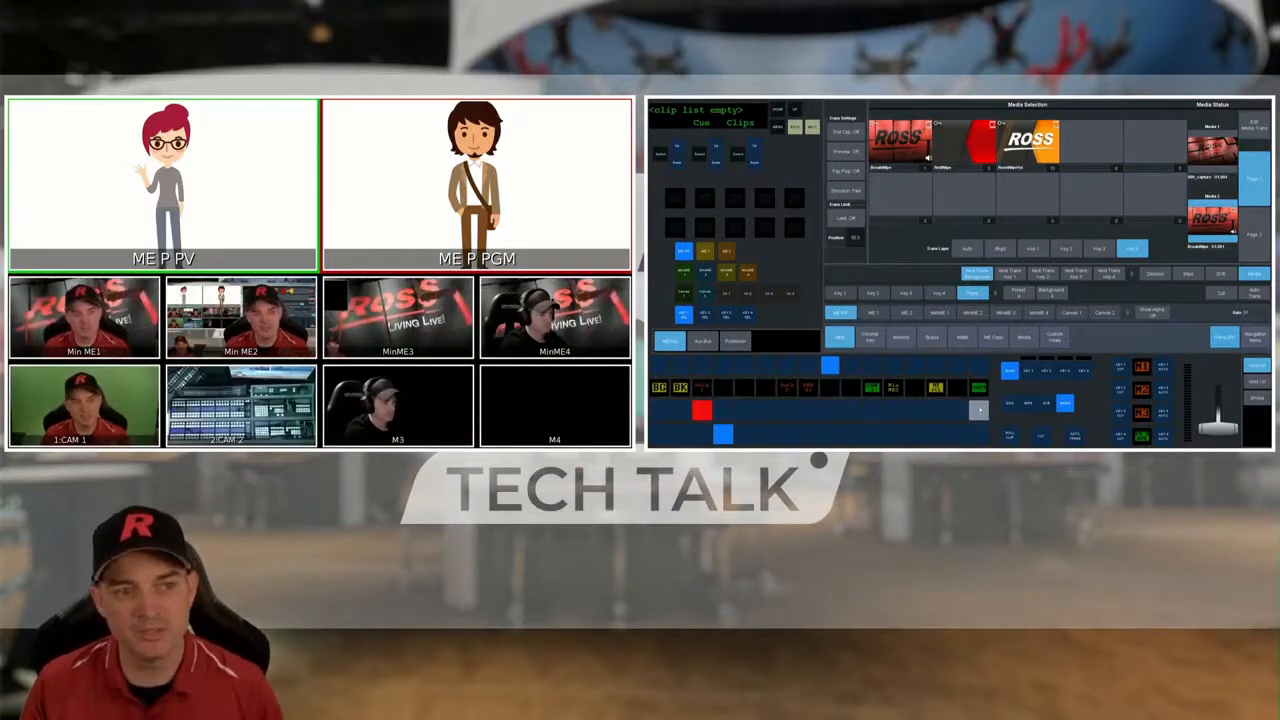
click(980, 410)
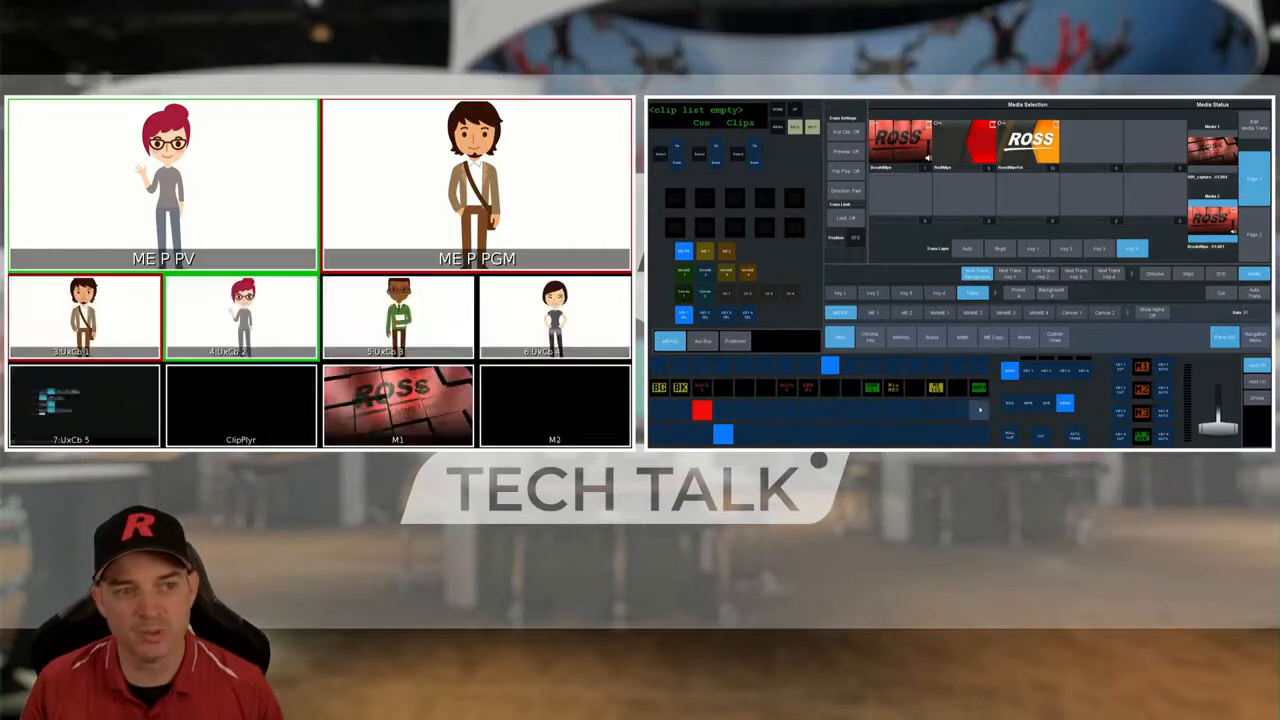
- Select MiniME 1 as the ME P/P preset source and cut it to program
click(894, 434)
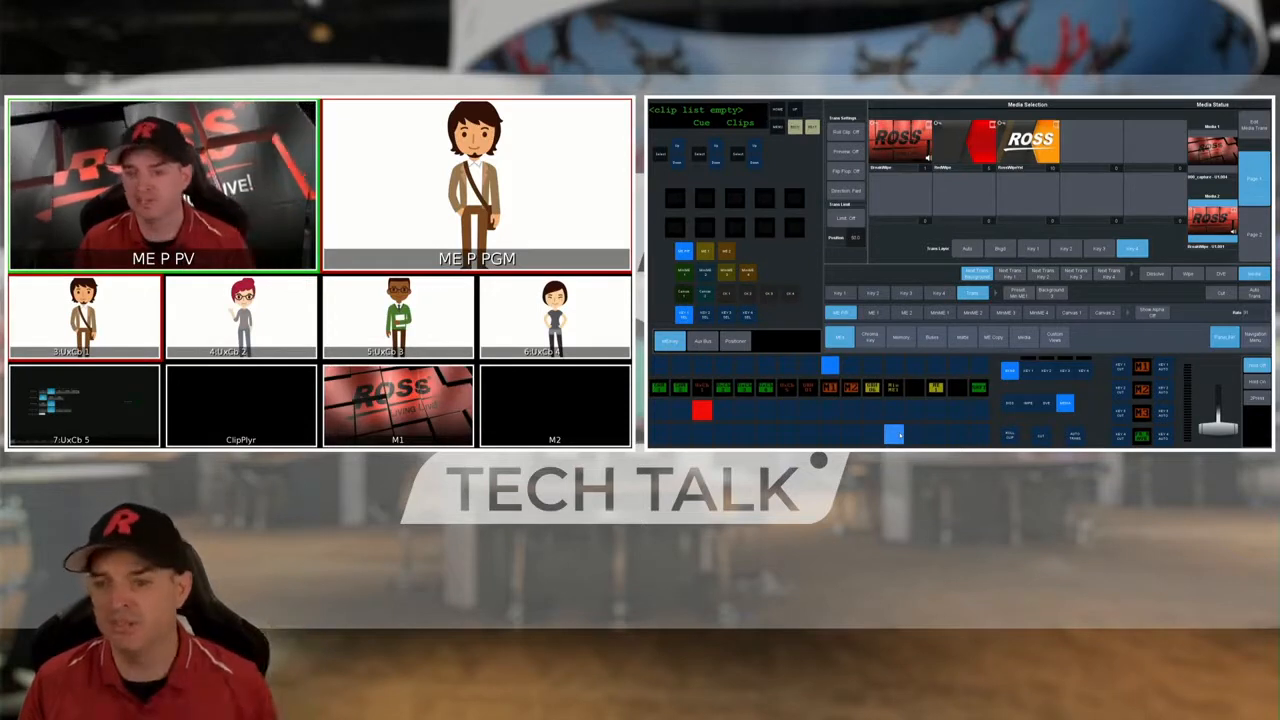
click(1043, 437)
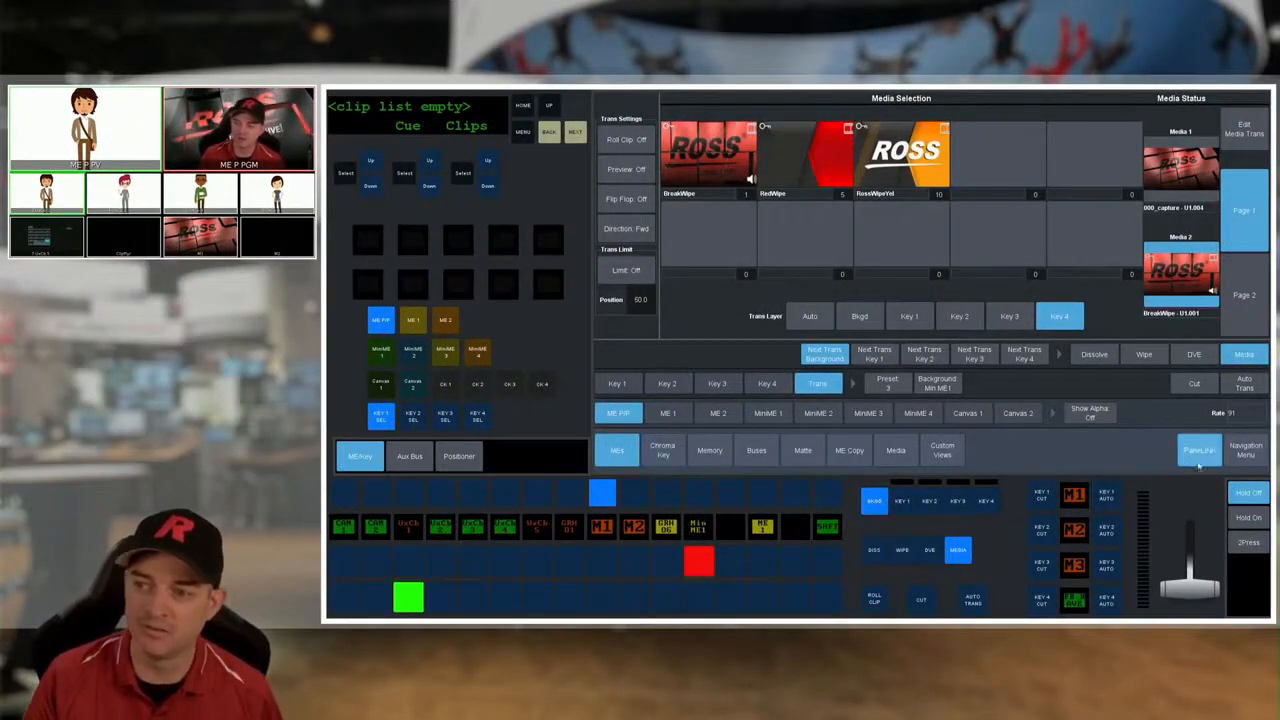
- Open the MultiViewer configuration and view the MV VP 1 settings
click(1246, 450)
click(1239, 411)
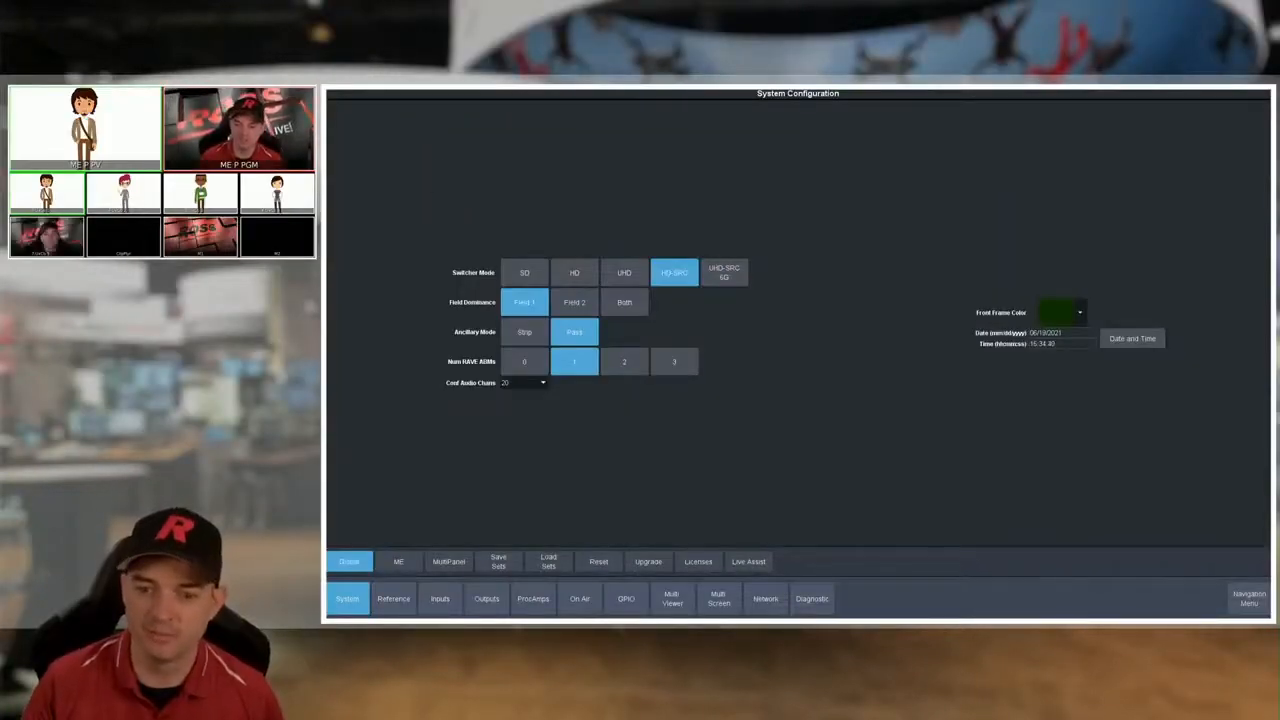
click(670, 600)
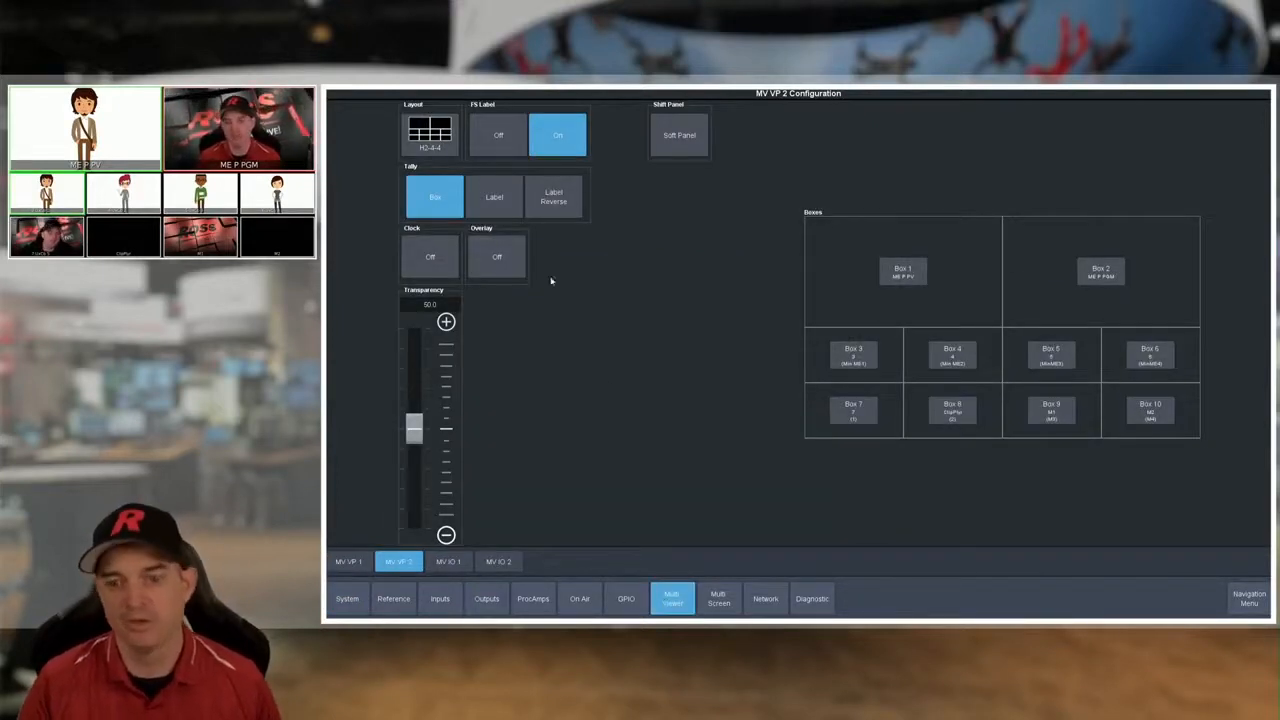
click(346, 561)
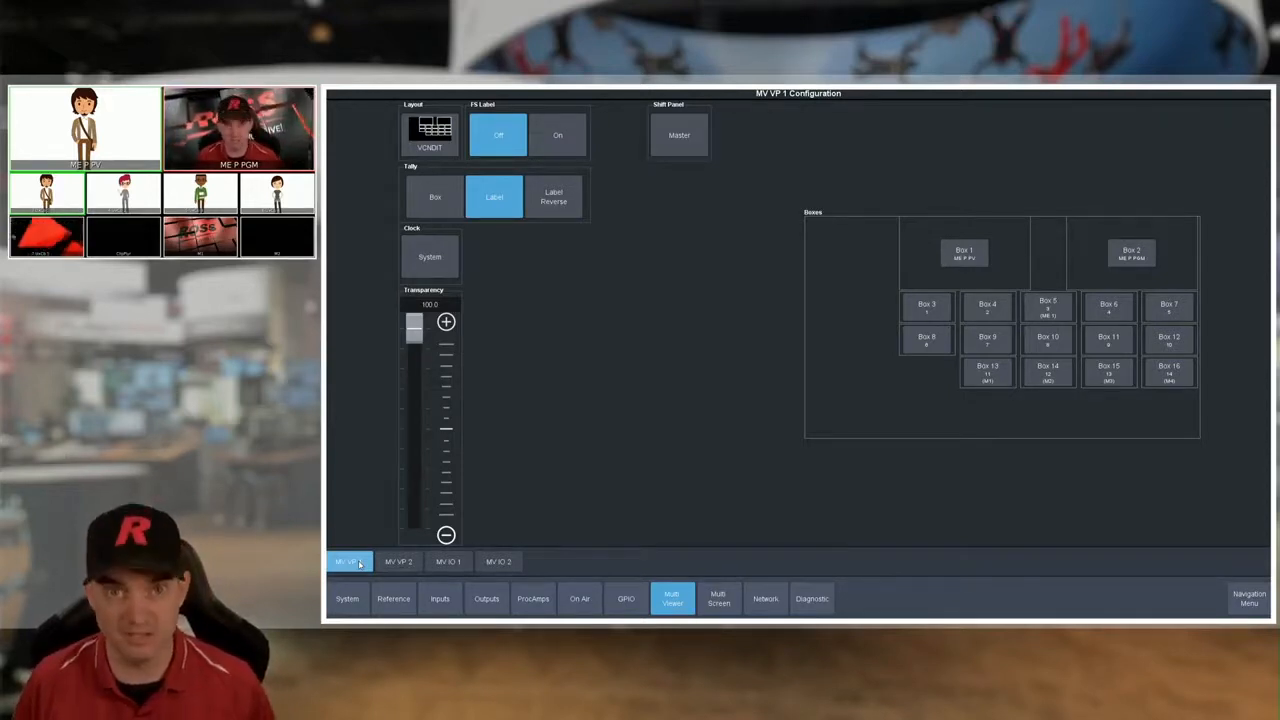
- Check the available shift panel choices for MV VP 2
click(380, 562)
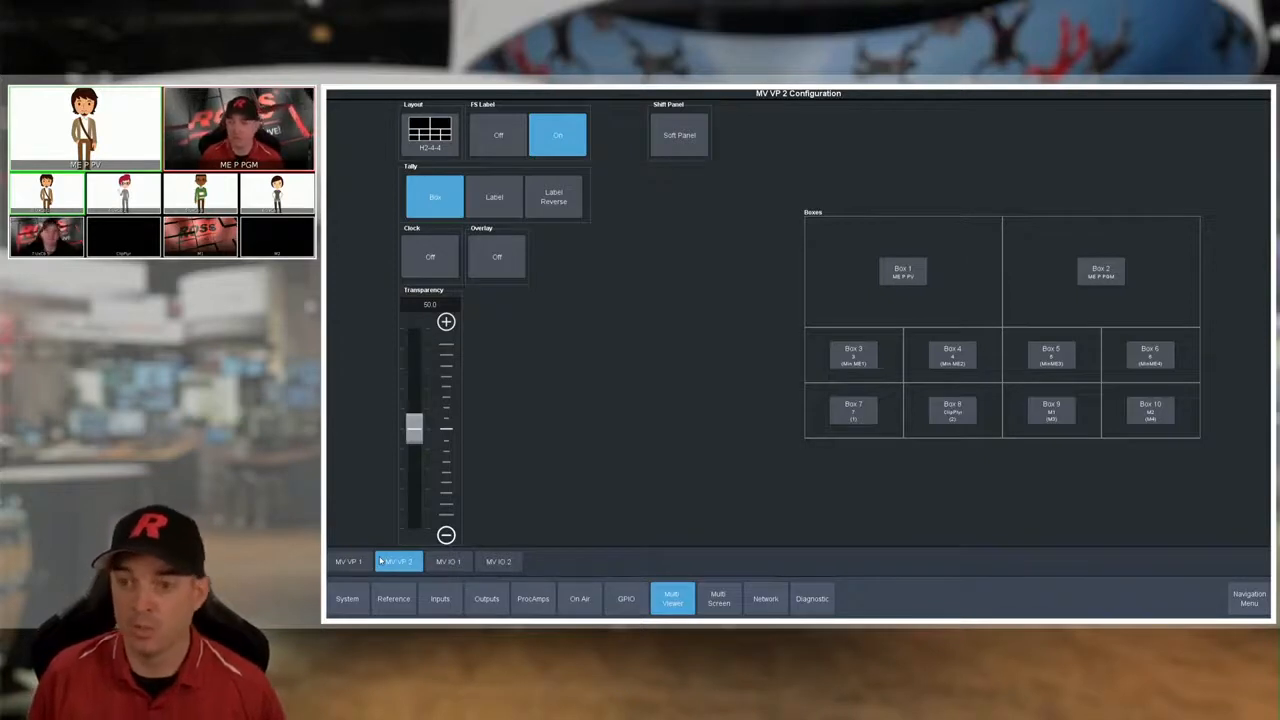
click(676, 133)
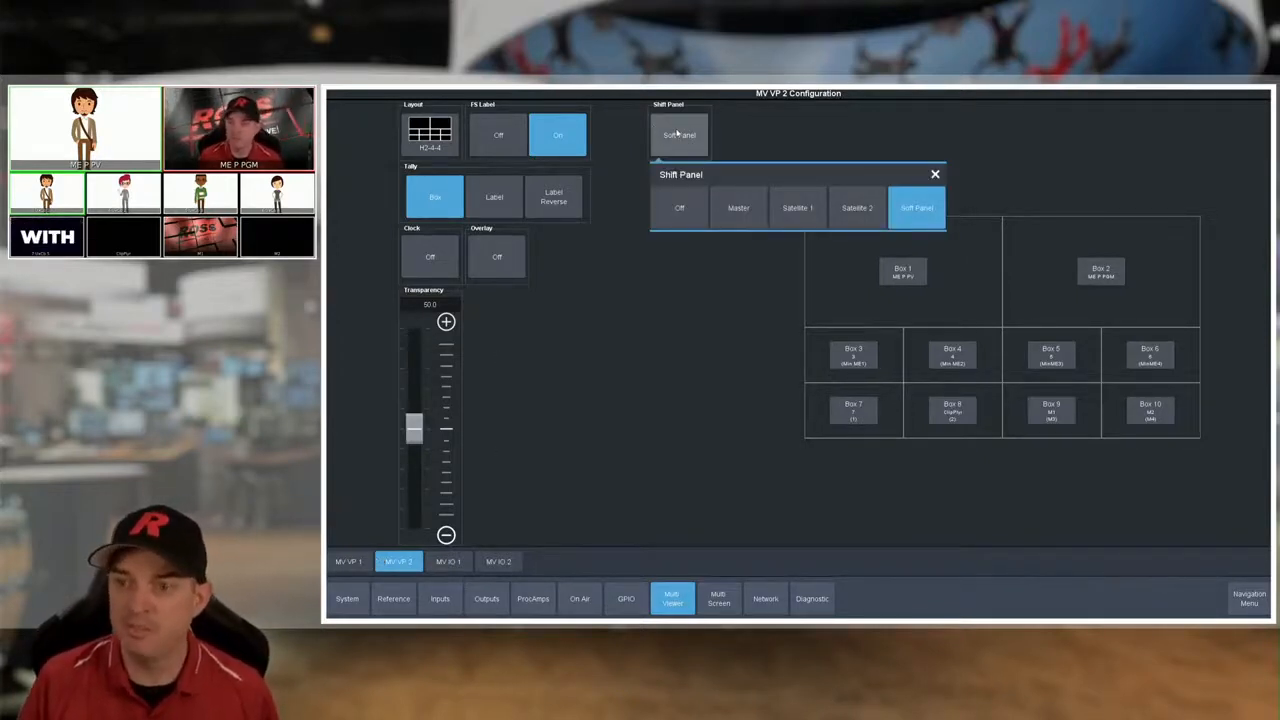
click(688, 385)
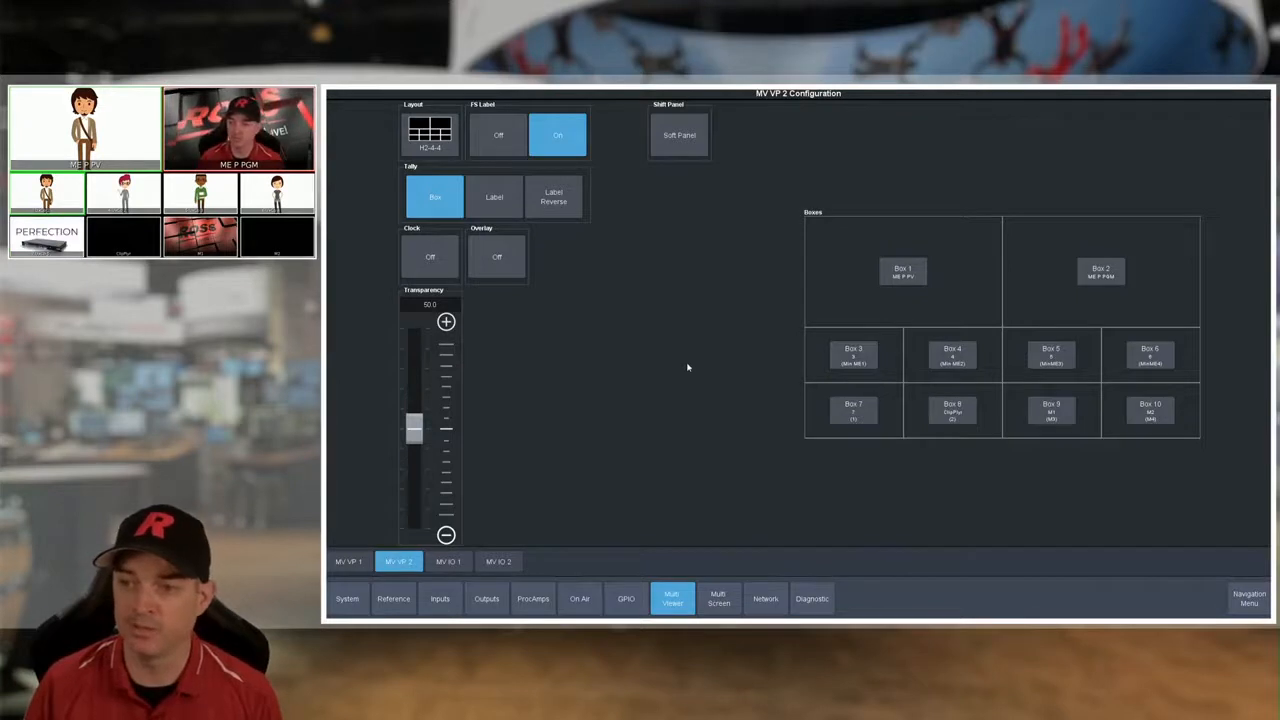
- Examine the source and shift source assignments of Box 1 and Box 3 on MV VP 2, covering physical and internal sources
click(890, 272)
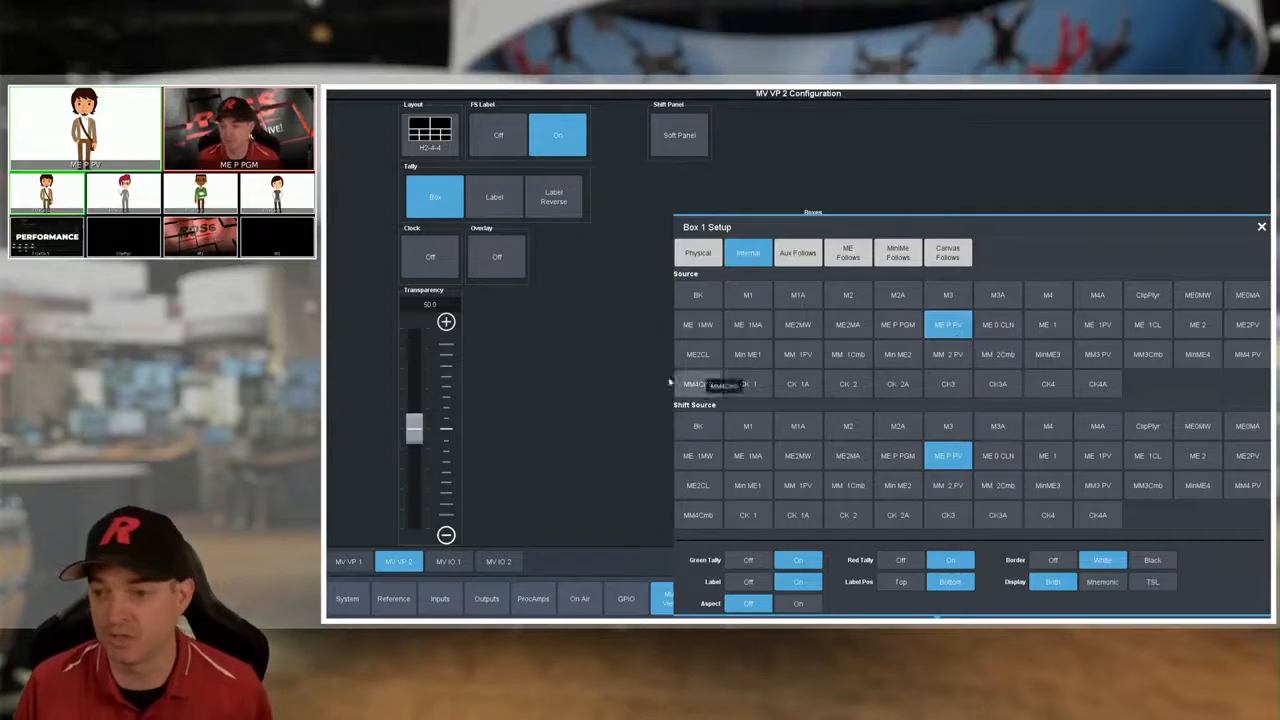
click(617, 388)
click(853, 355)
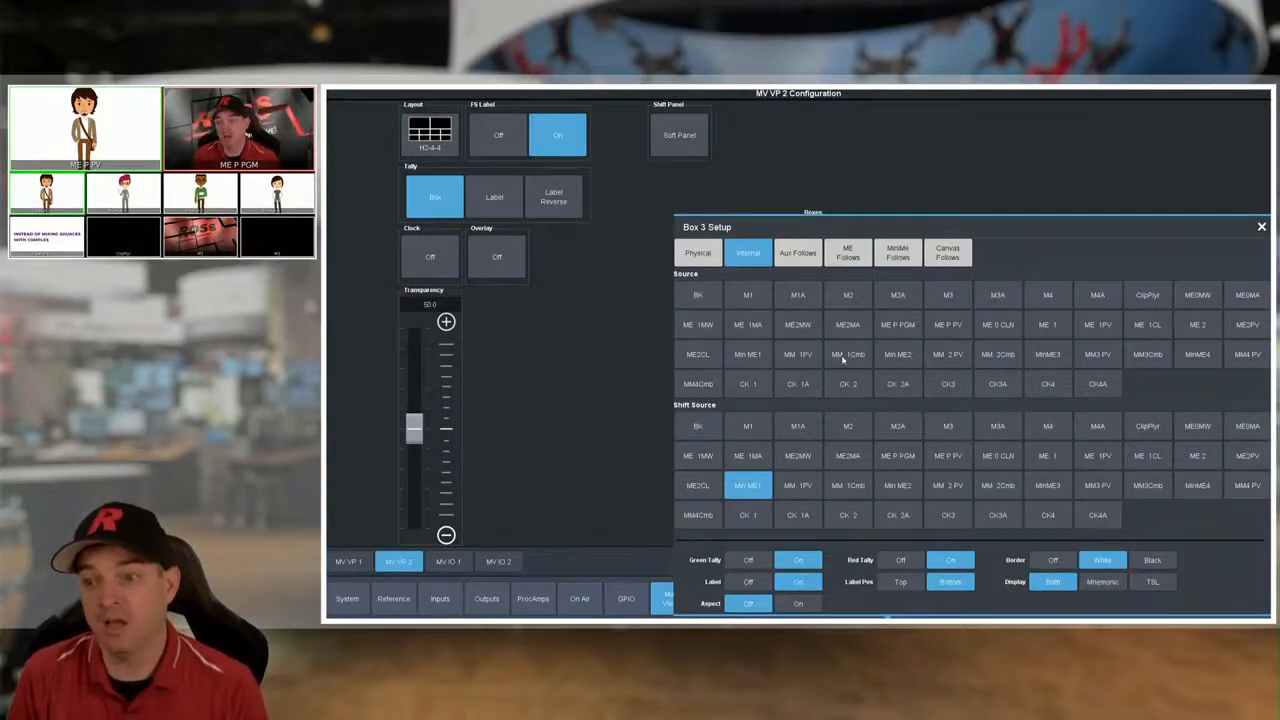
click(698, 253)
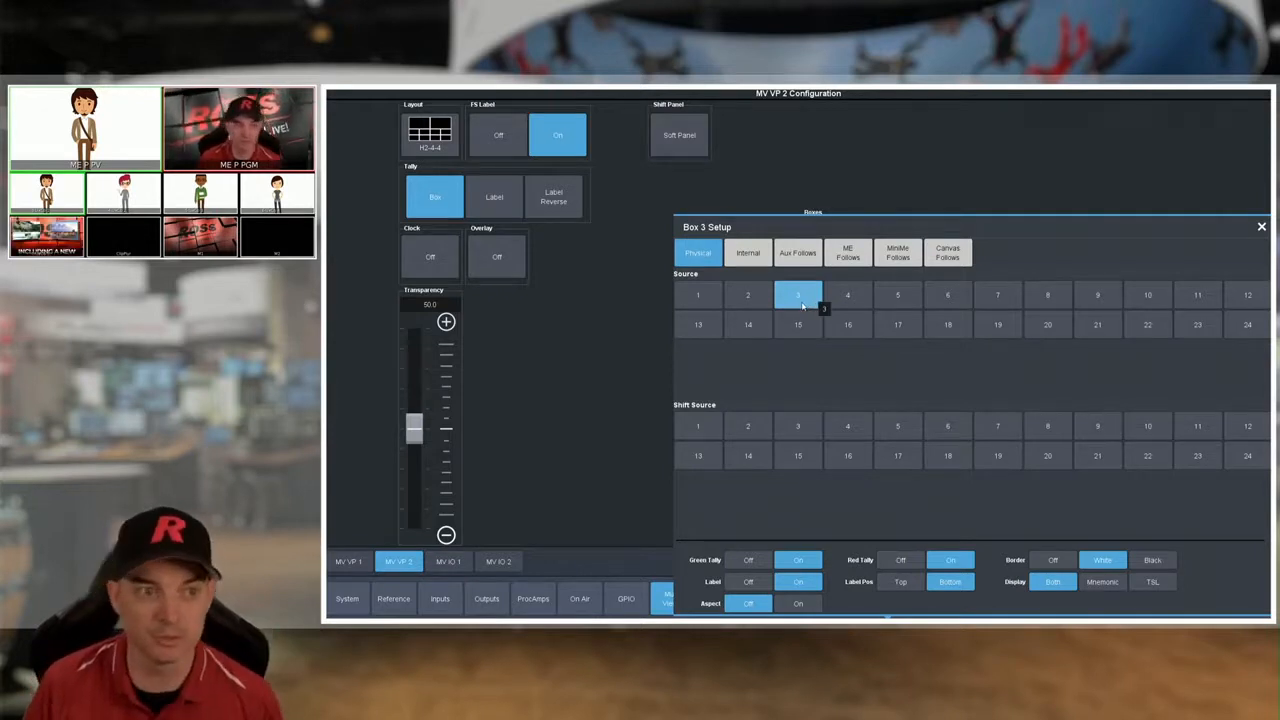
click(748, 253)
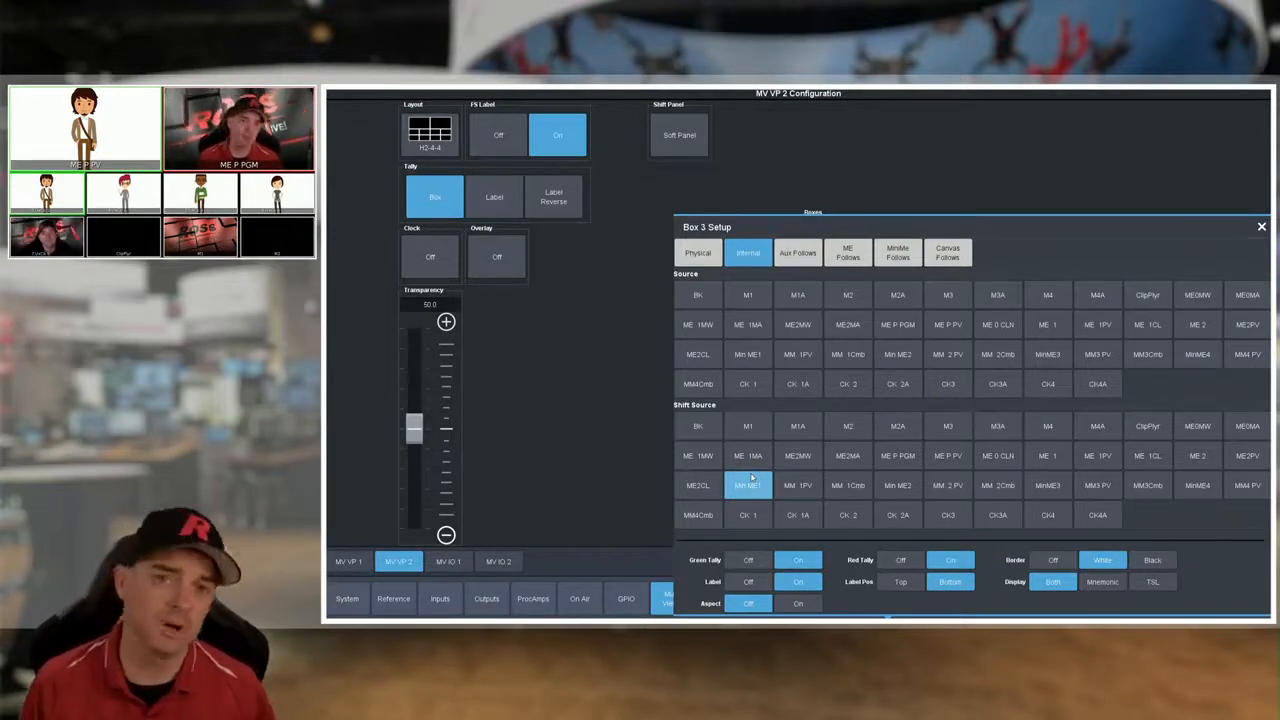
- Open the MV IO 1 configuration and set its shift panel to Master after trying Satellite 1
click(448, 561)
click(679, 135)
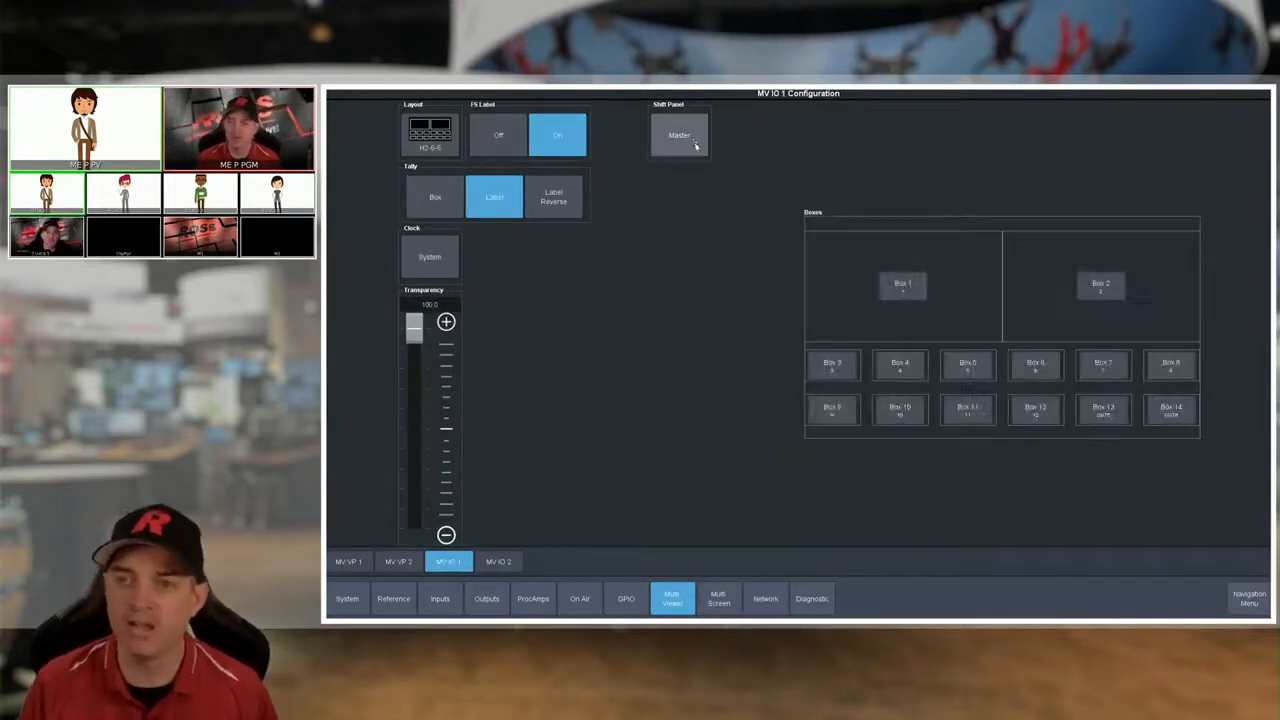
click(798, 210)
click(679, 135)
click(739, 208)
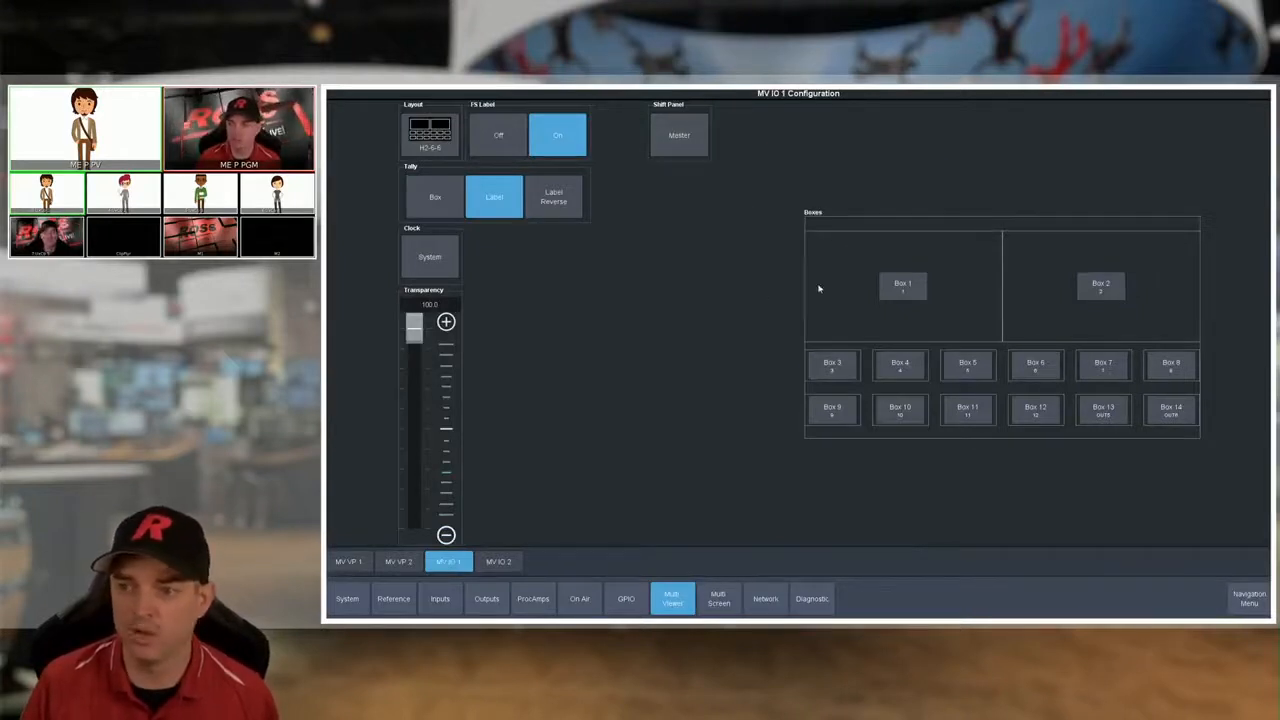
- Examine the physical and output source options for Box 1 on MV IO 1, and close its setup
click(900, 288)
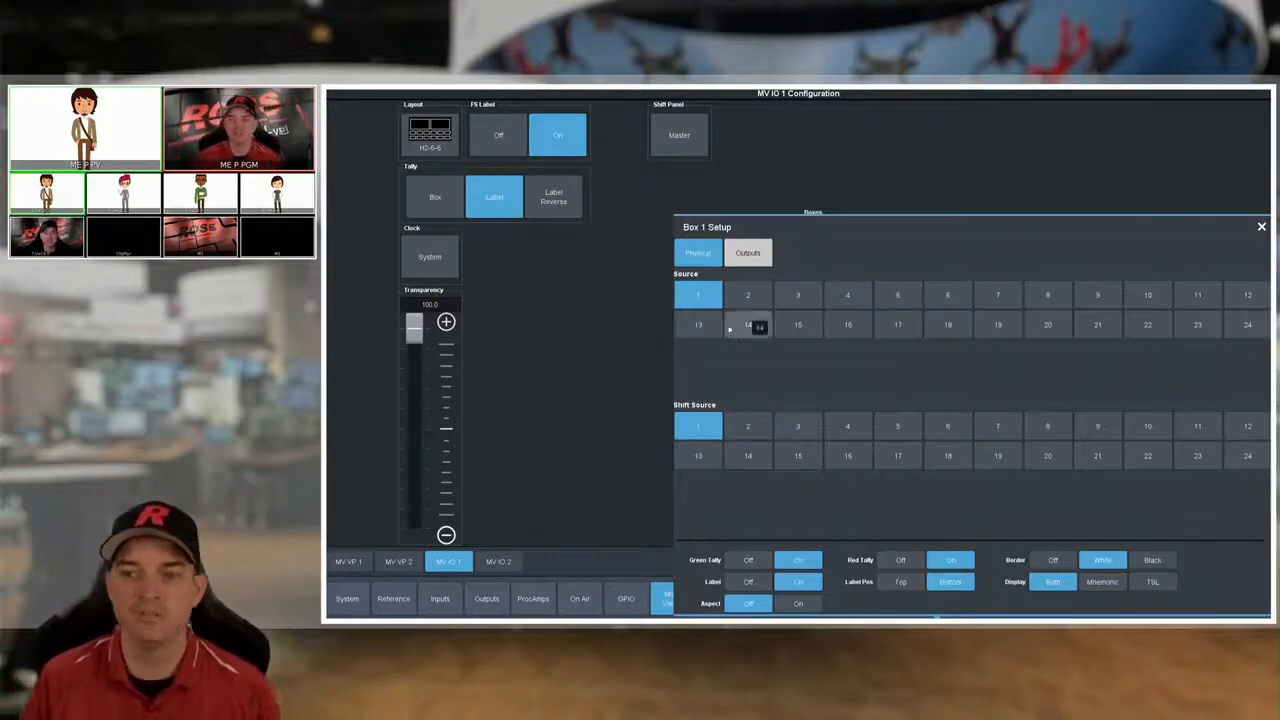
click(750, 258)
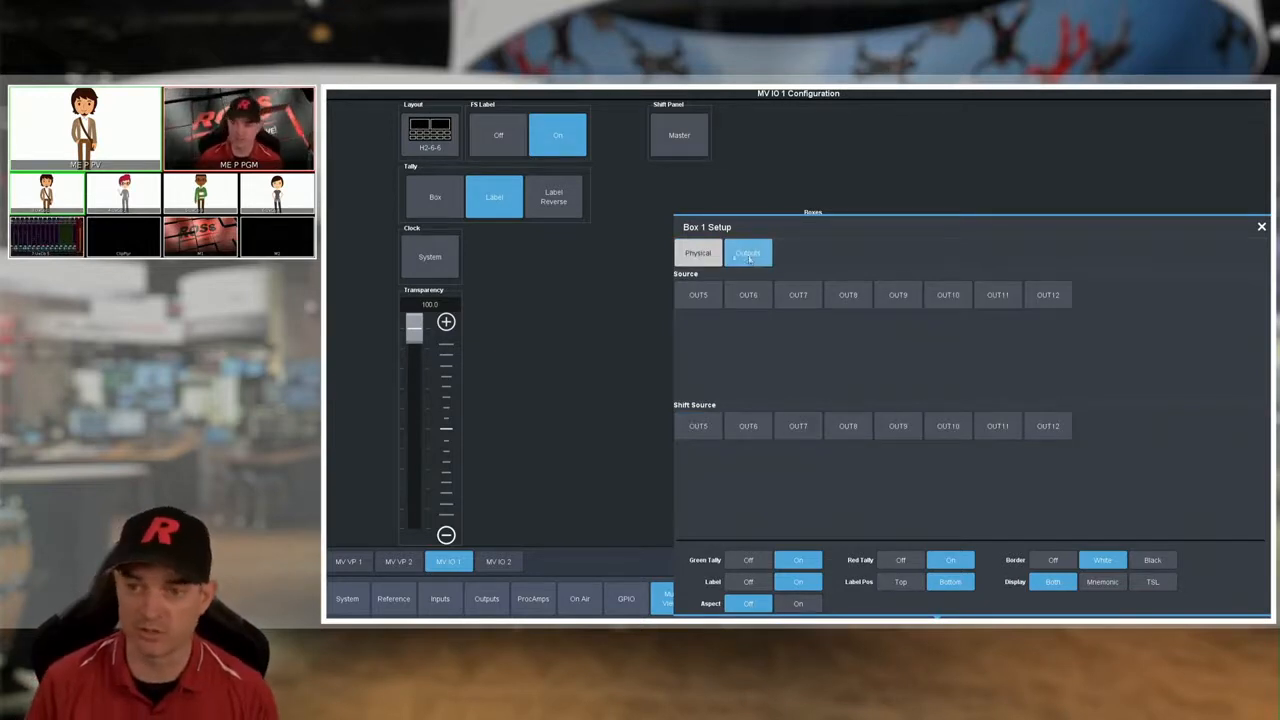
click(719, 257)
click(517, 483)
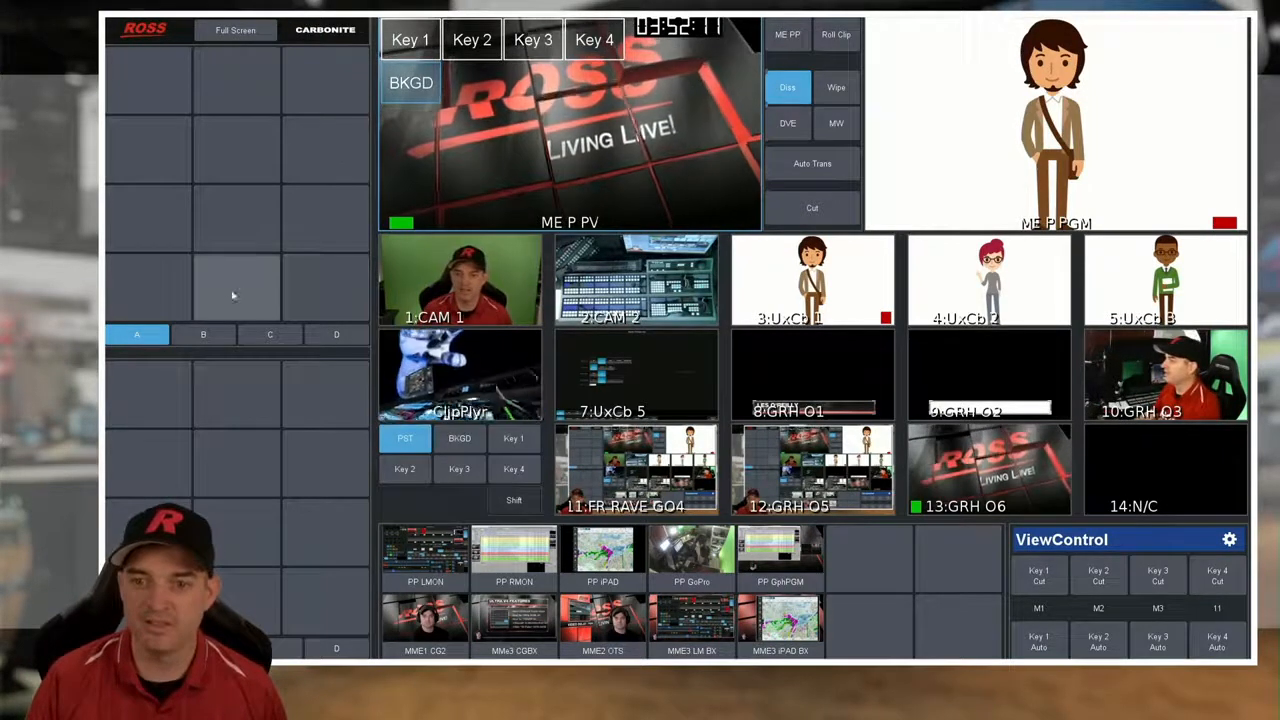
- Cycle the upper custom control group through banks A, B, C and D, ending on bank C
click(211, 341)
click(269, 340)
click(327, 340)
click(205, 337)
click(150, 337)
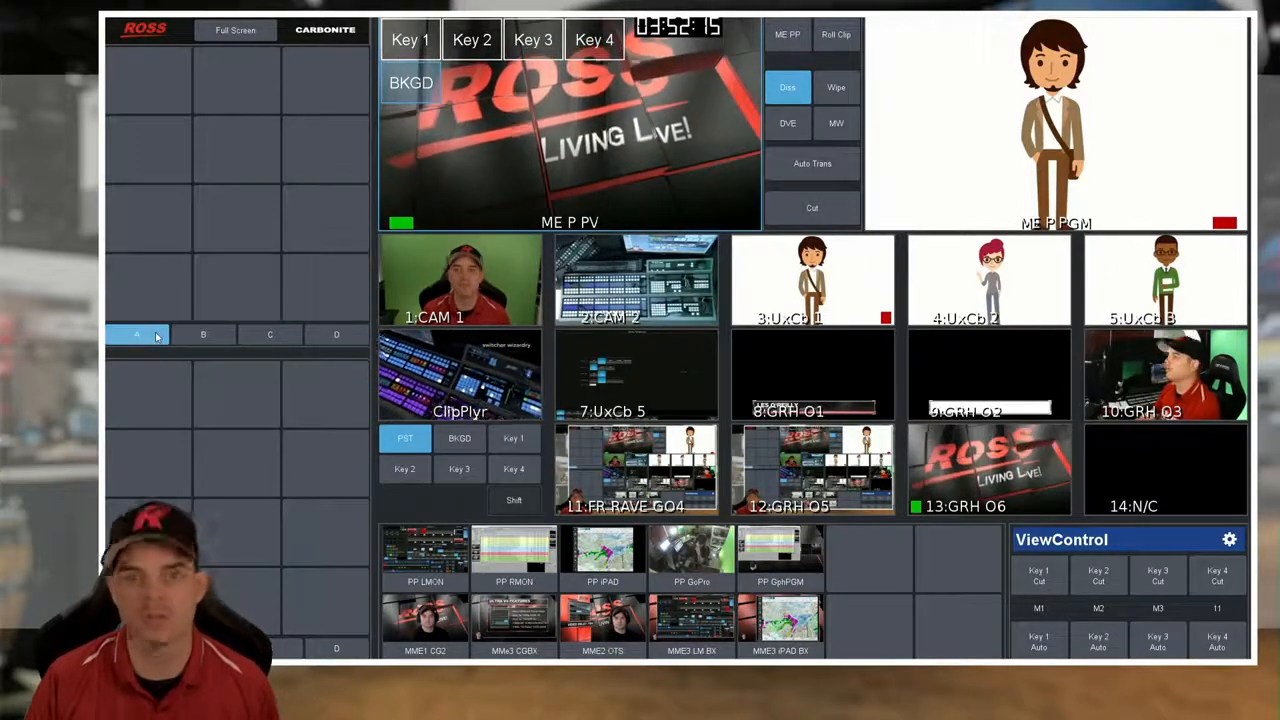
click(205, 337)
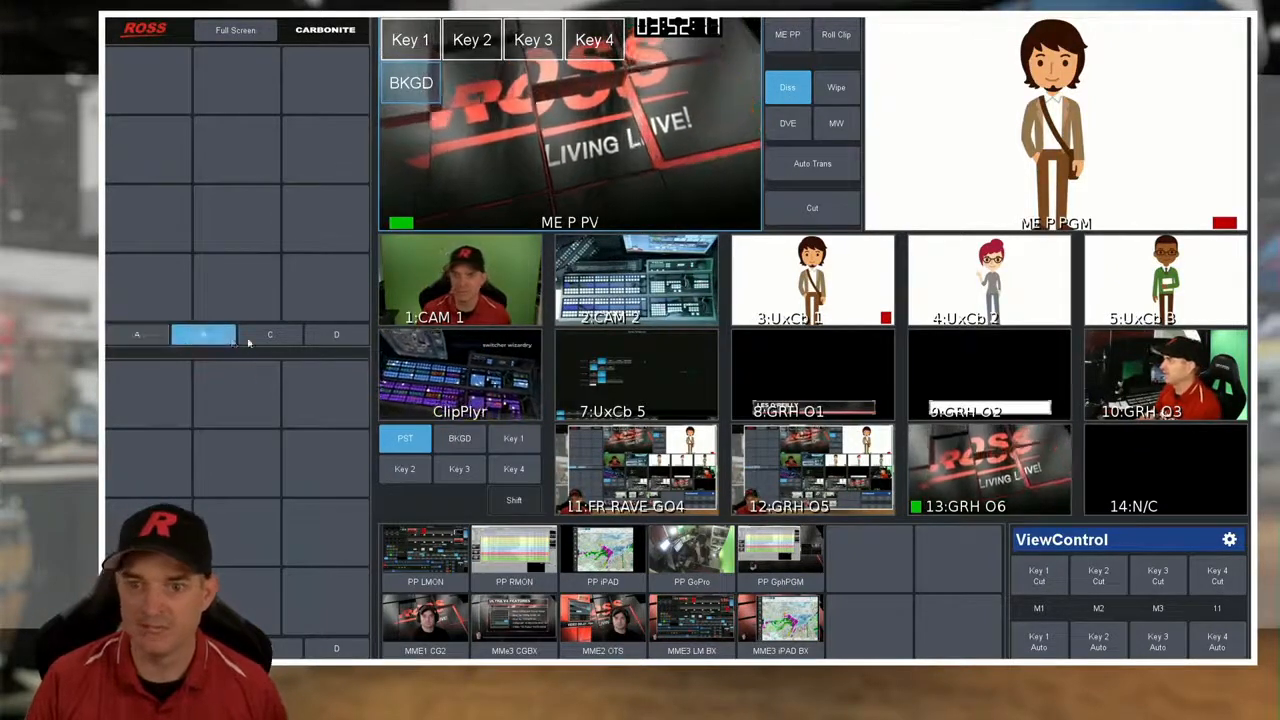
click(273, 340)
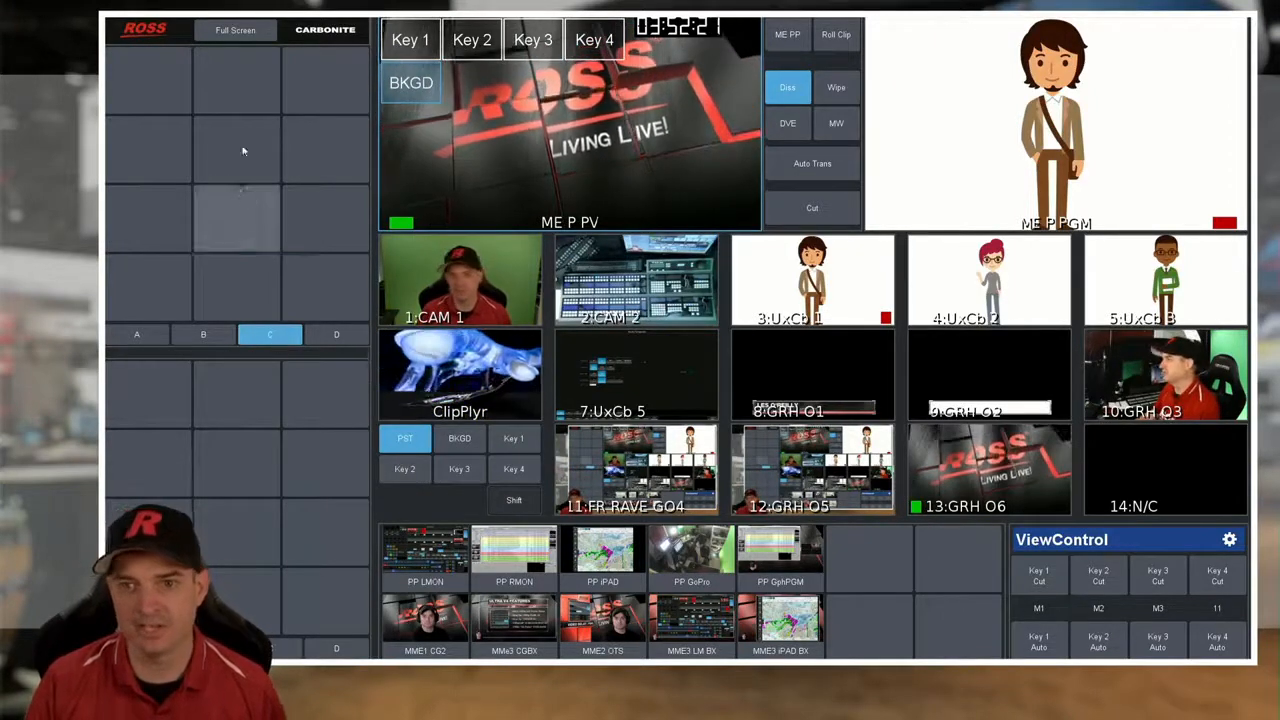
- Take ViewControl out of full screen and return it to full screen
click(253, 33)
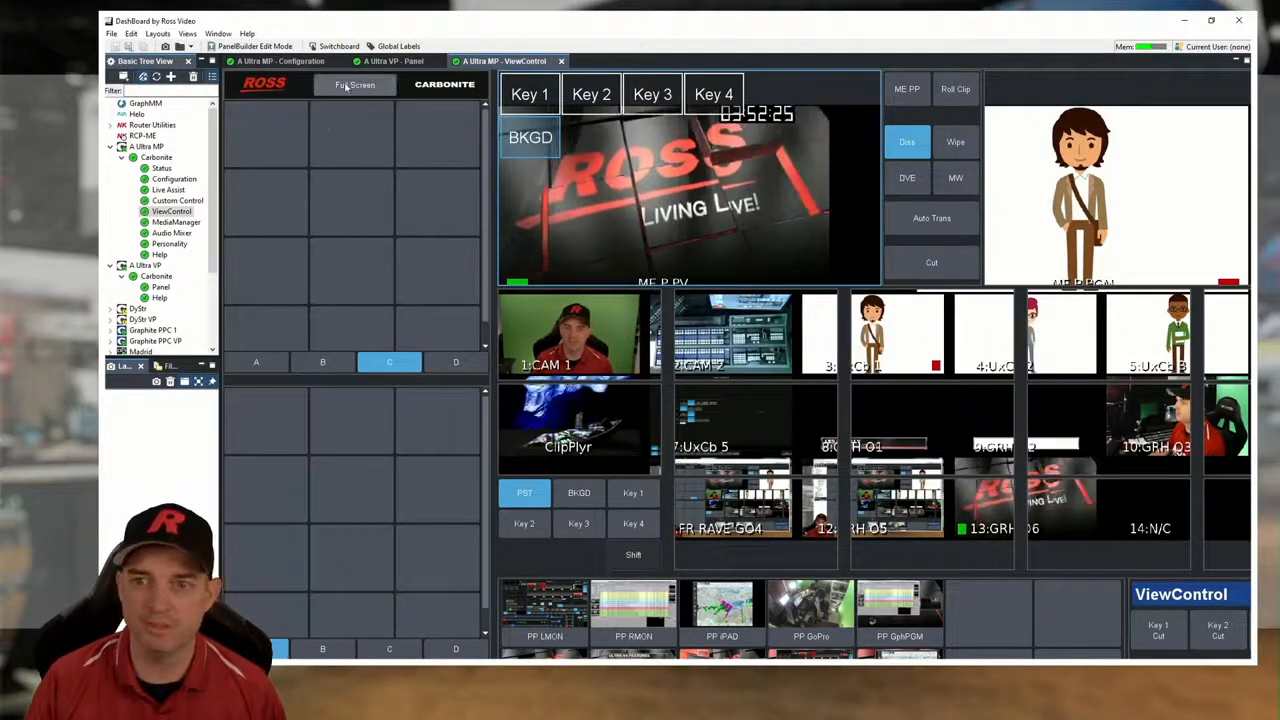
click(355, 86)
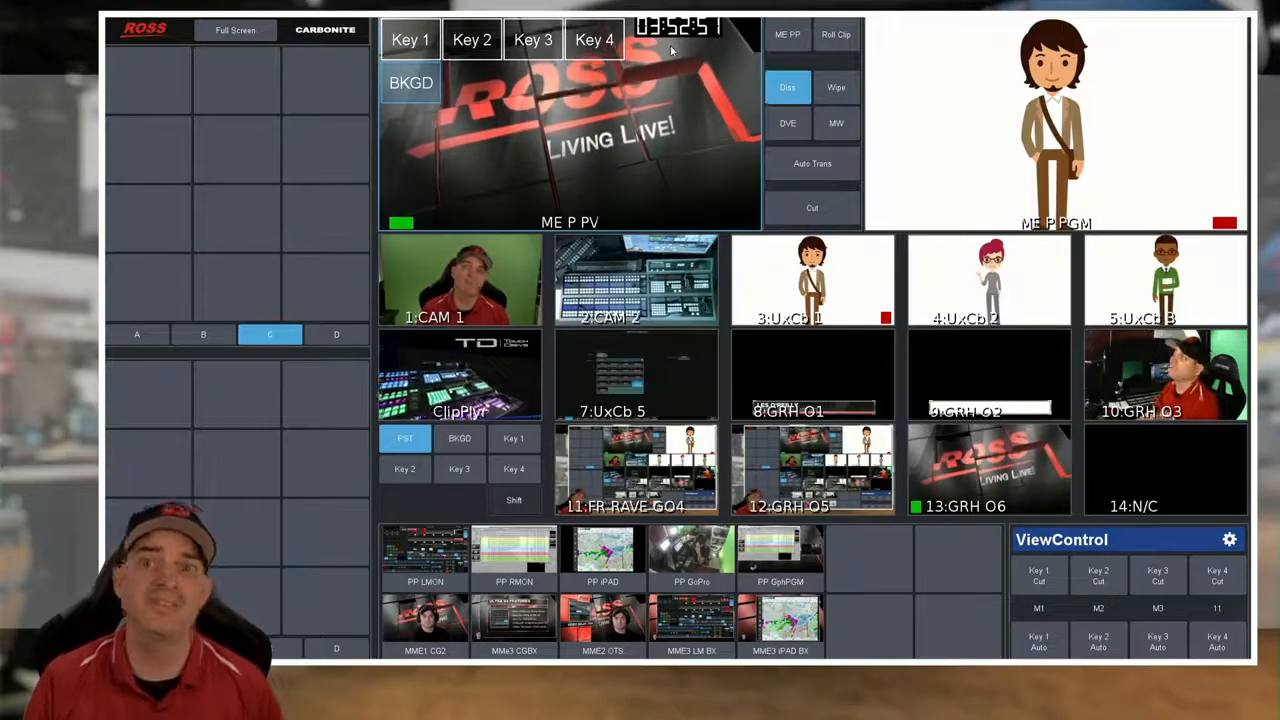
- Switch the ME controlled by ViewControl from ME PP to ME 2
click(776, 37)
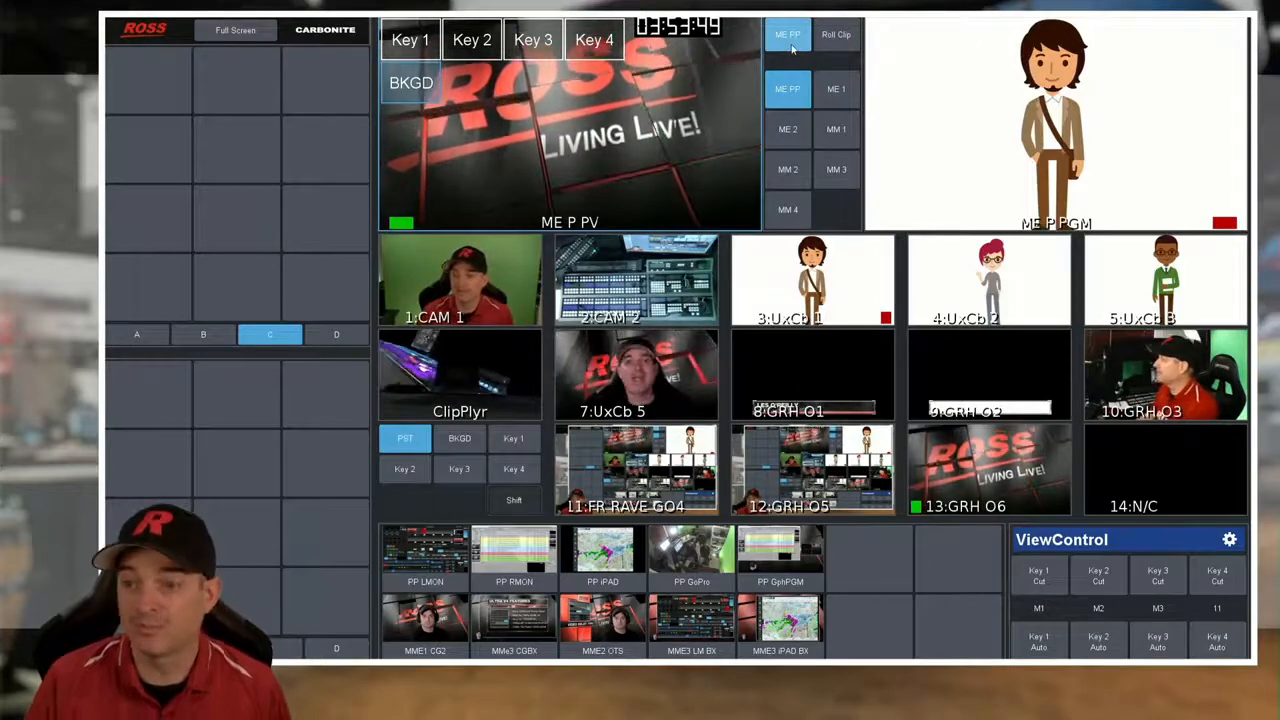
click(792, 47)
click(790, 42)
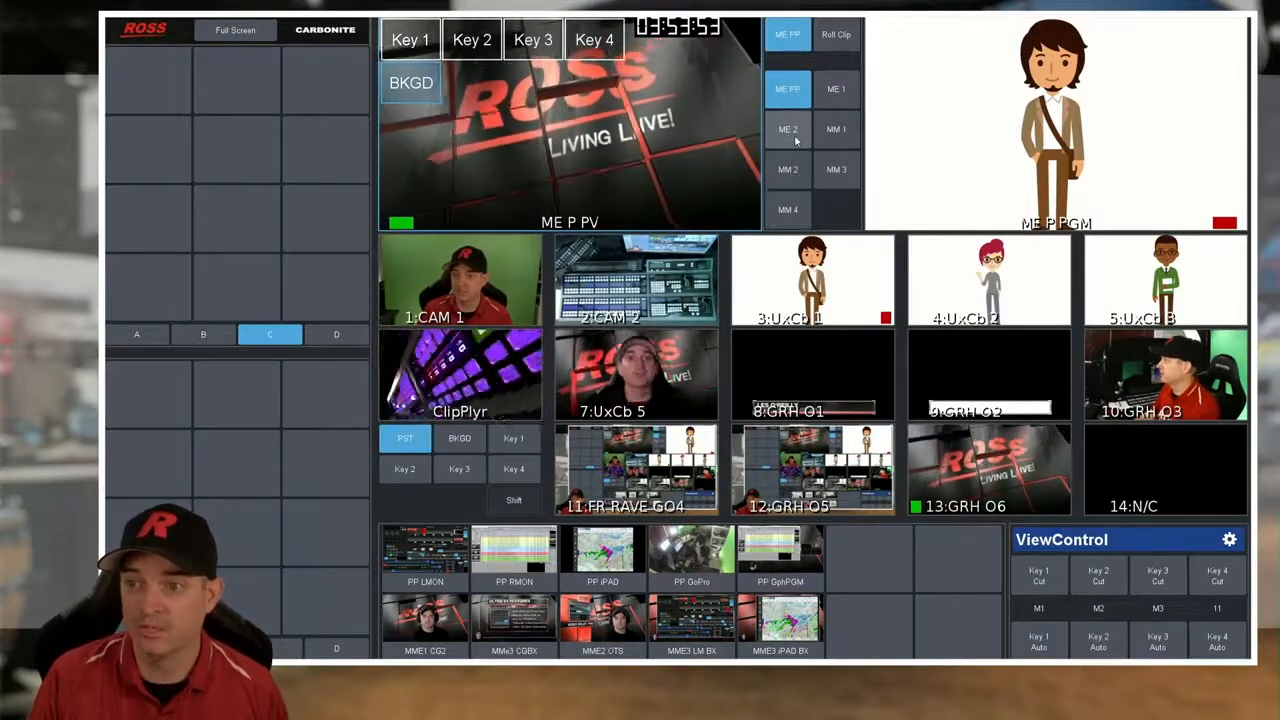
click(796, 141)
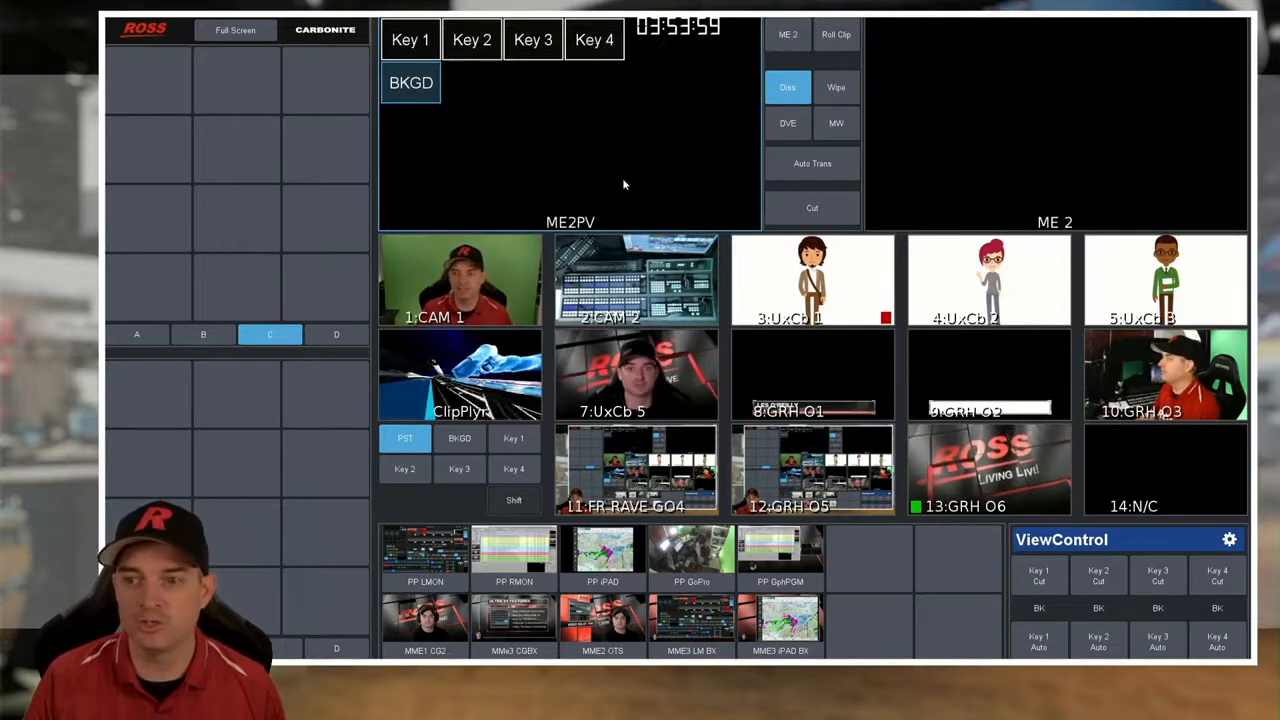
- Assign ME 2's sources: UxCb 1 on preset, UxCb 2 on background and GRH O1 on Key 1
click(785, 296)
click(985, 265)
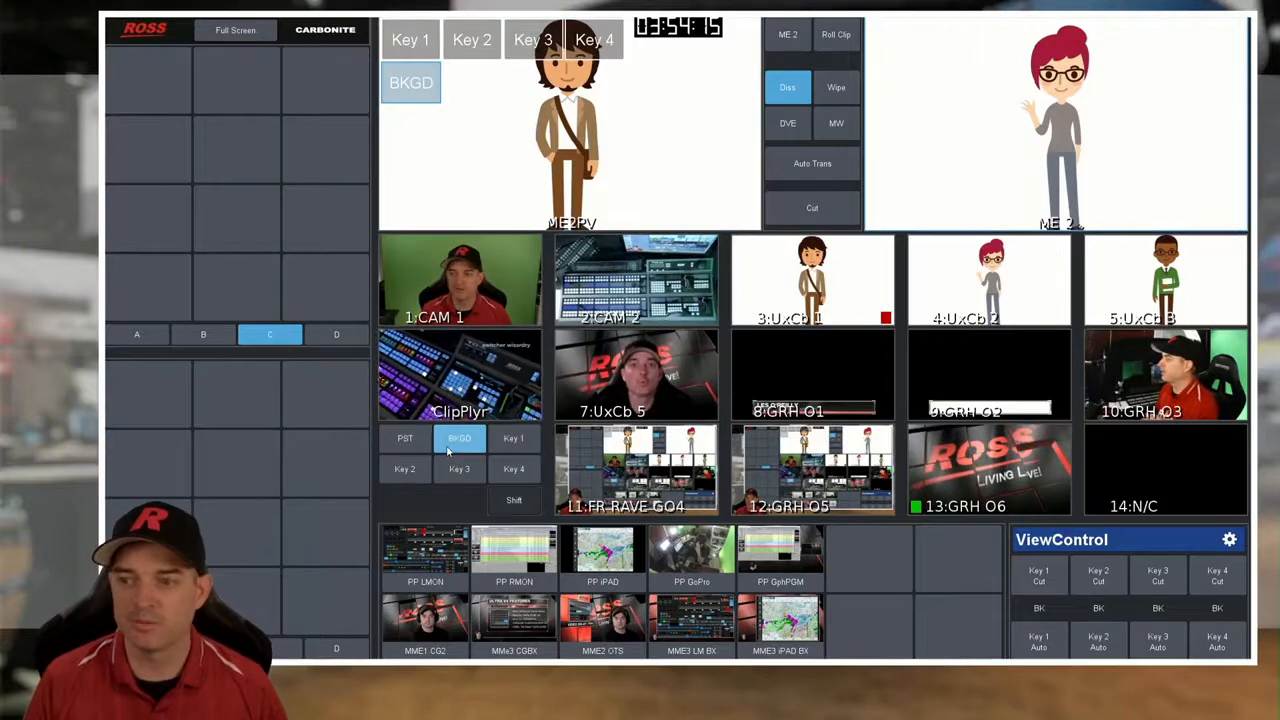
click(513, 438)
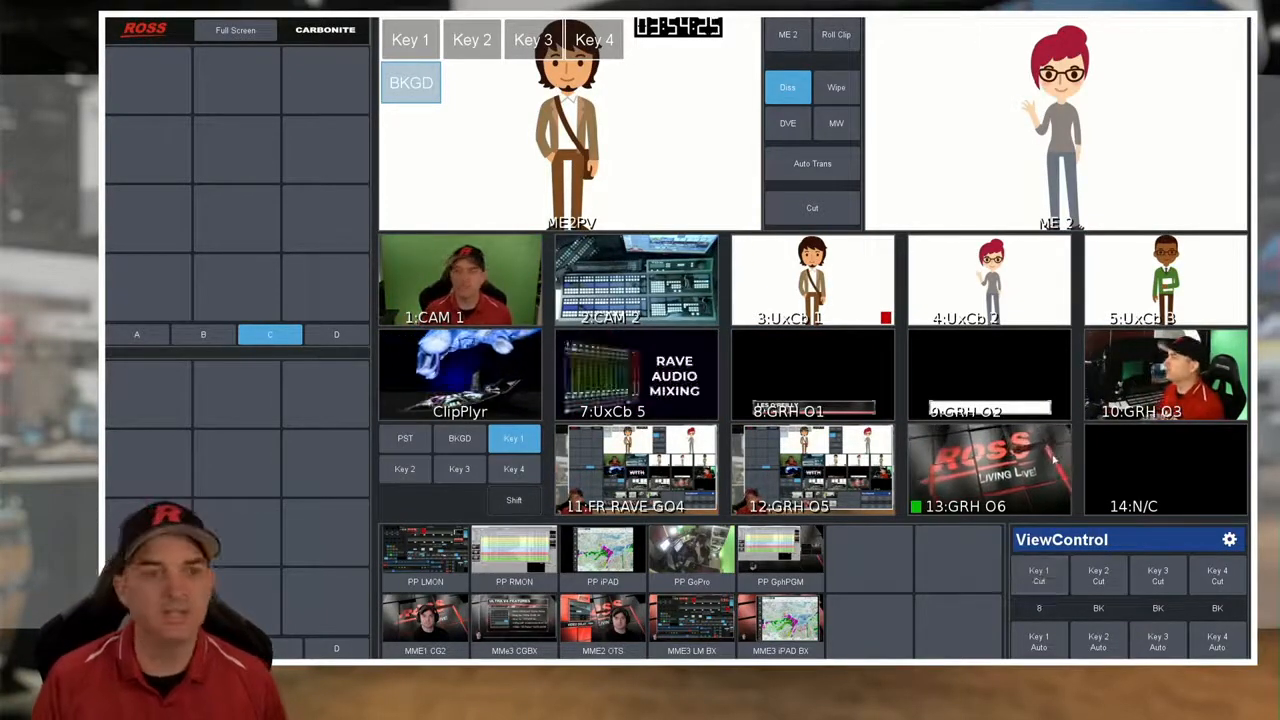
- Return control to ME PP and put UxCb 2 on its background bus, finishing with the preset bus selected
click(795, 42)
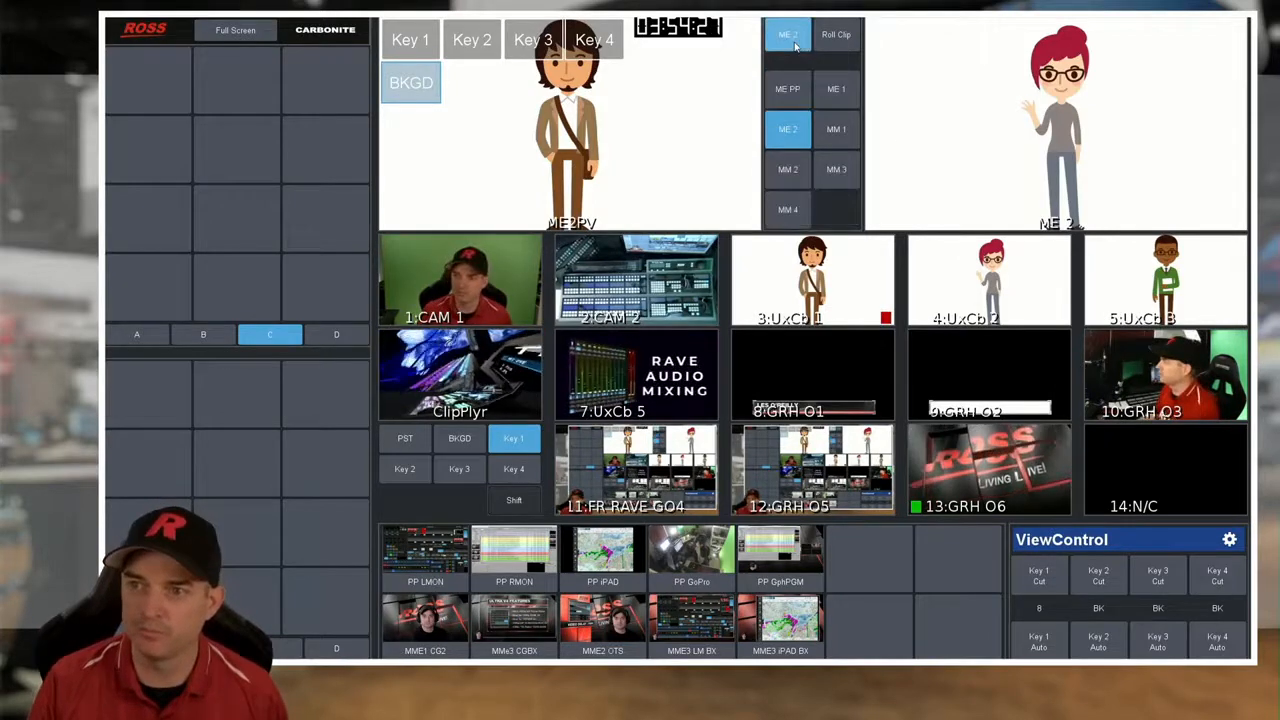
click(793, 95)
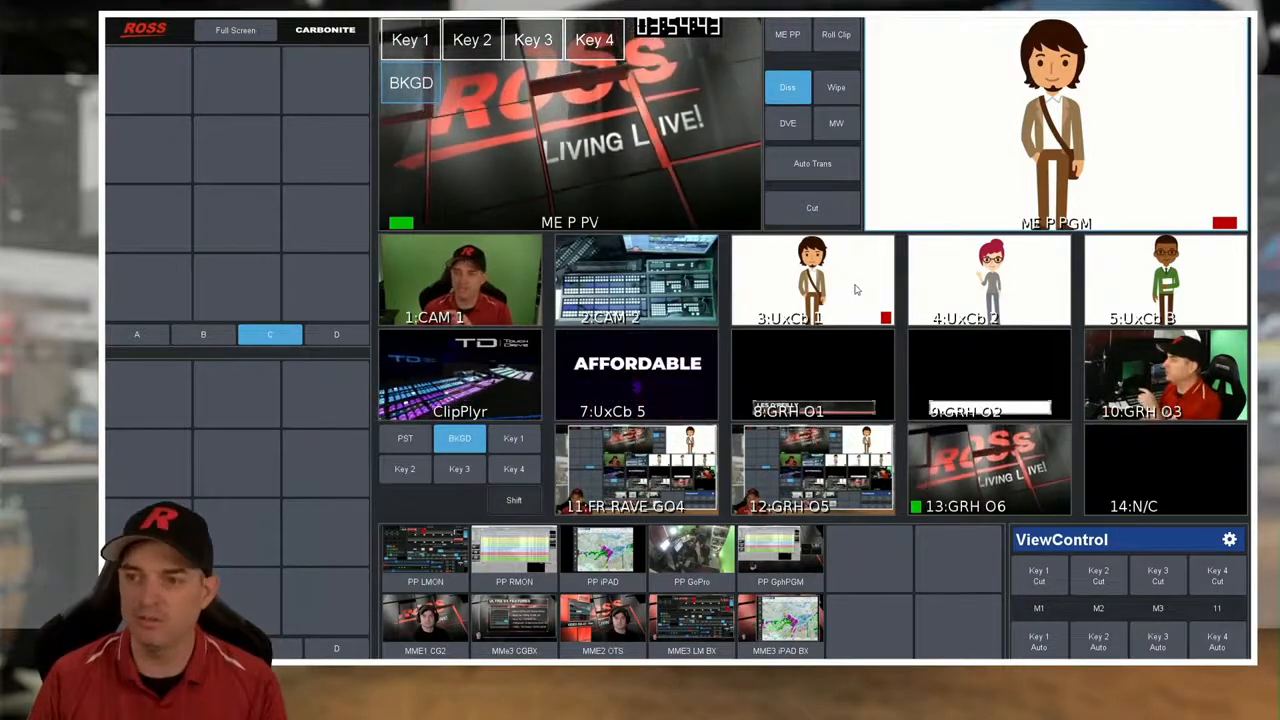
click(956, 282)
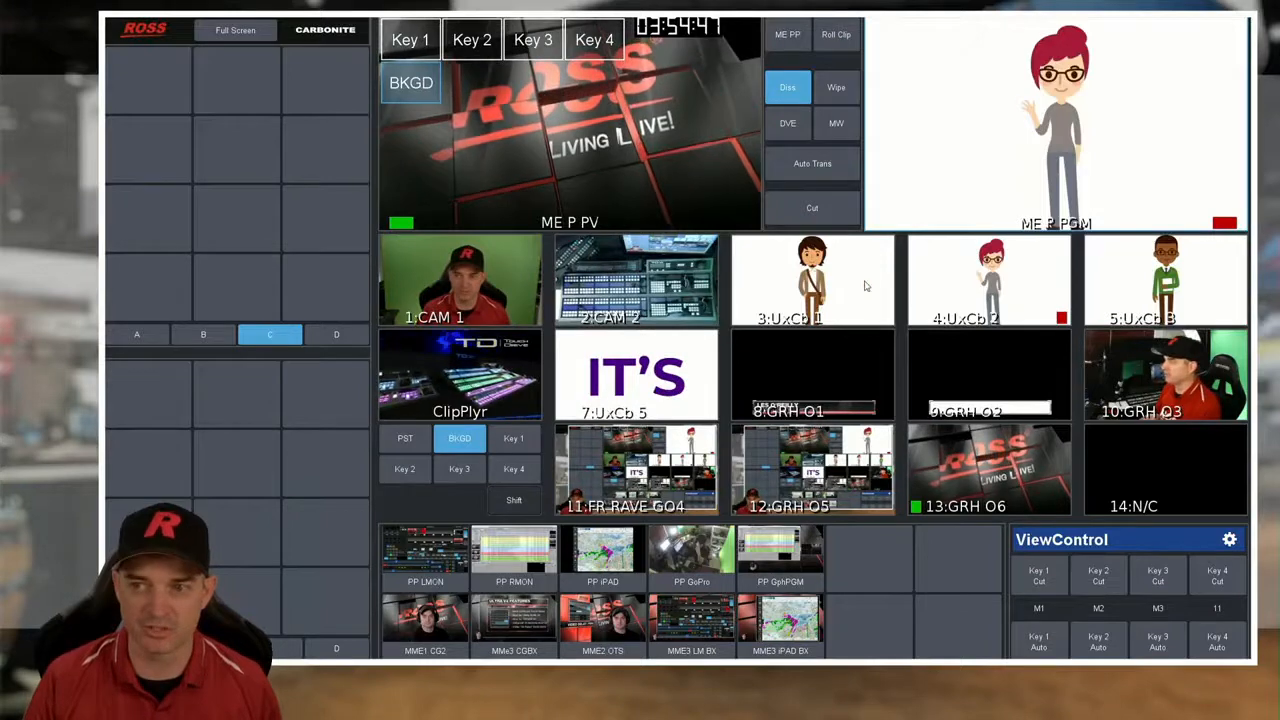
click(640, 143)
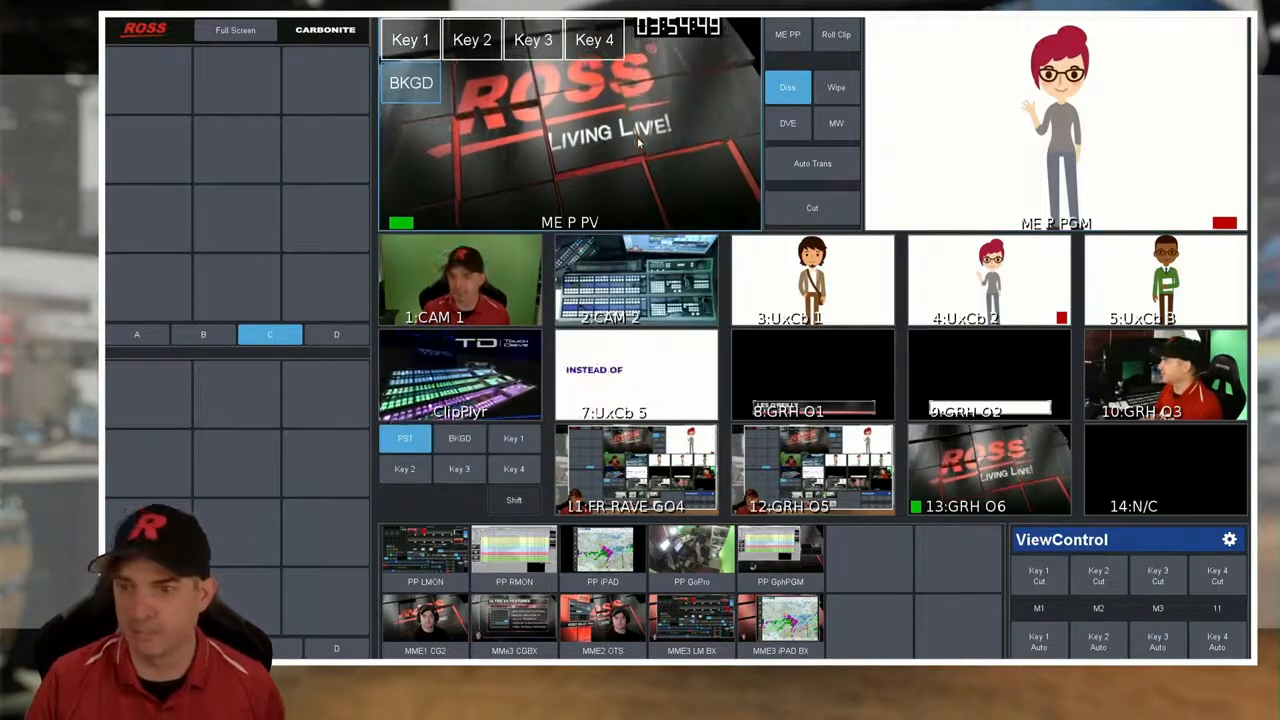
- Put UxCb 1 and then UxCb 2 on ME PP's preset bus
click(842, 287)
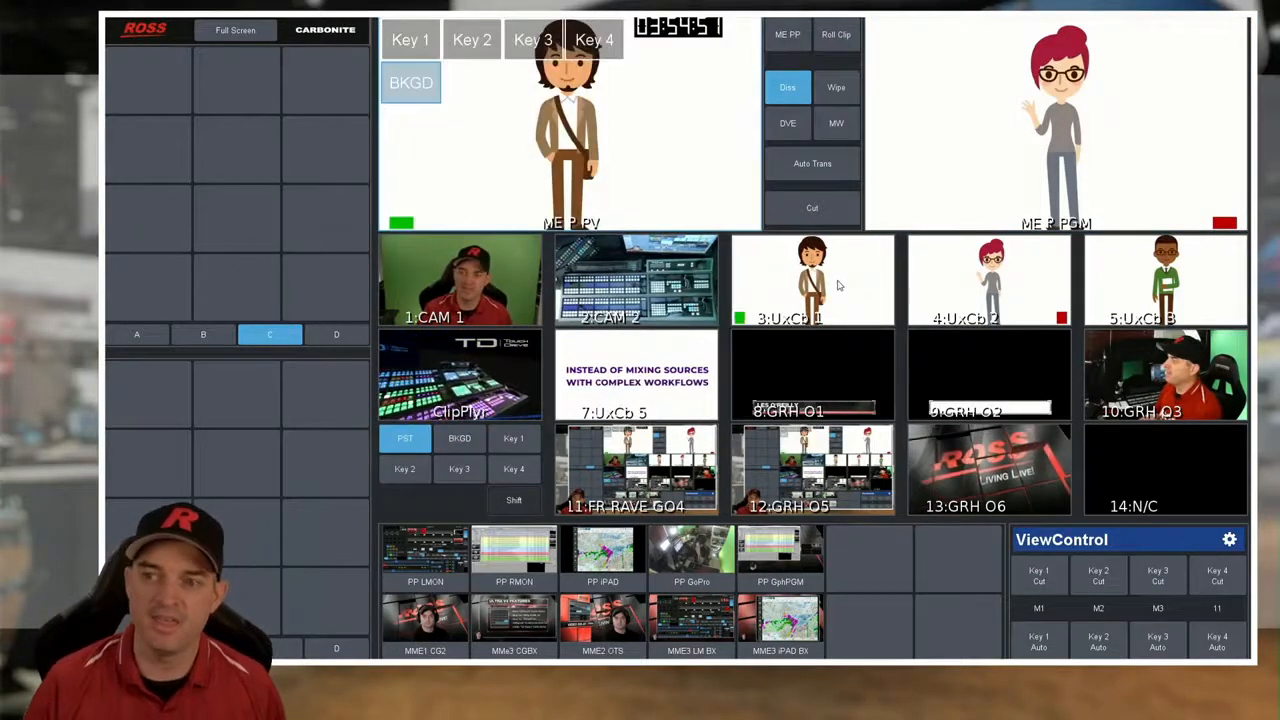
click(913, 295)
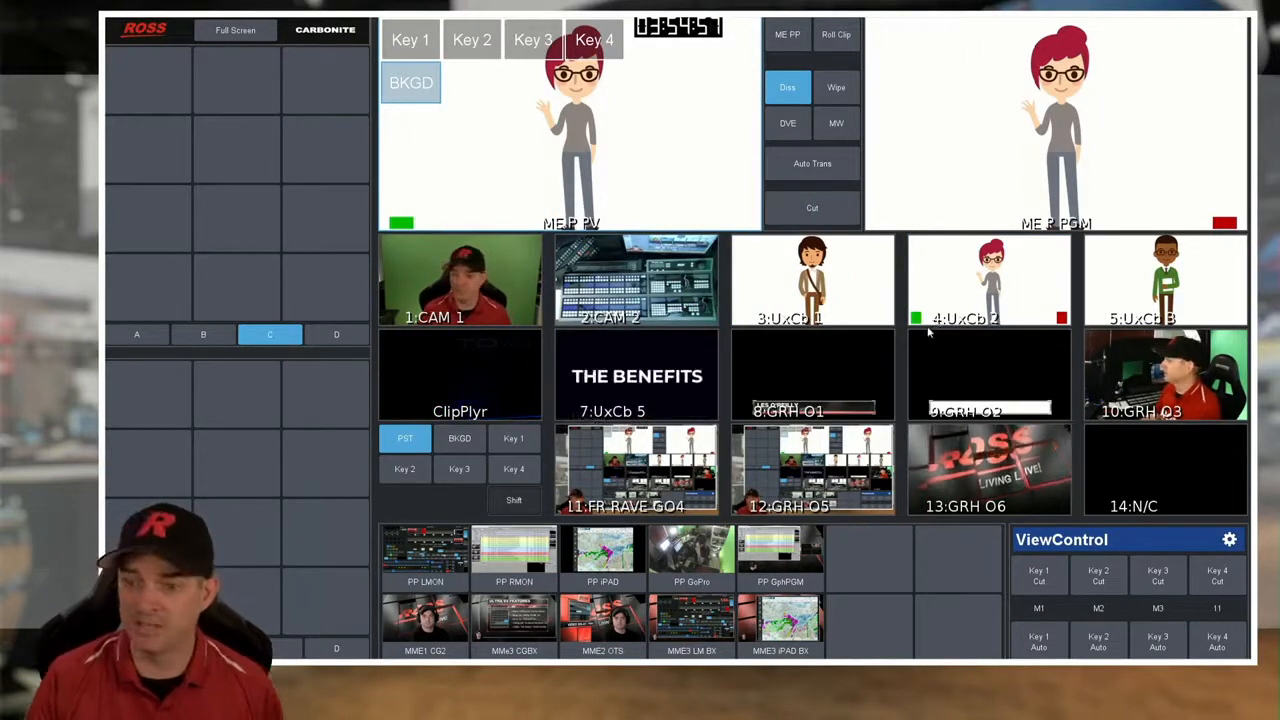
- Select the Key 1 bus, toggle between normal and shifted sources, and assign the shifted source MinME3 to Key 1
click(513, 440)
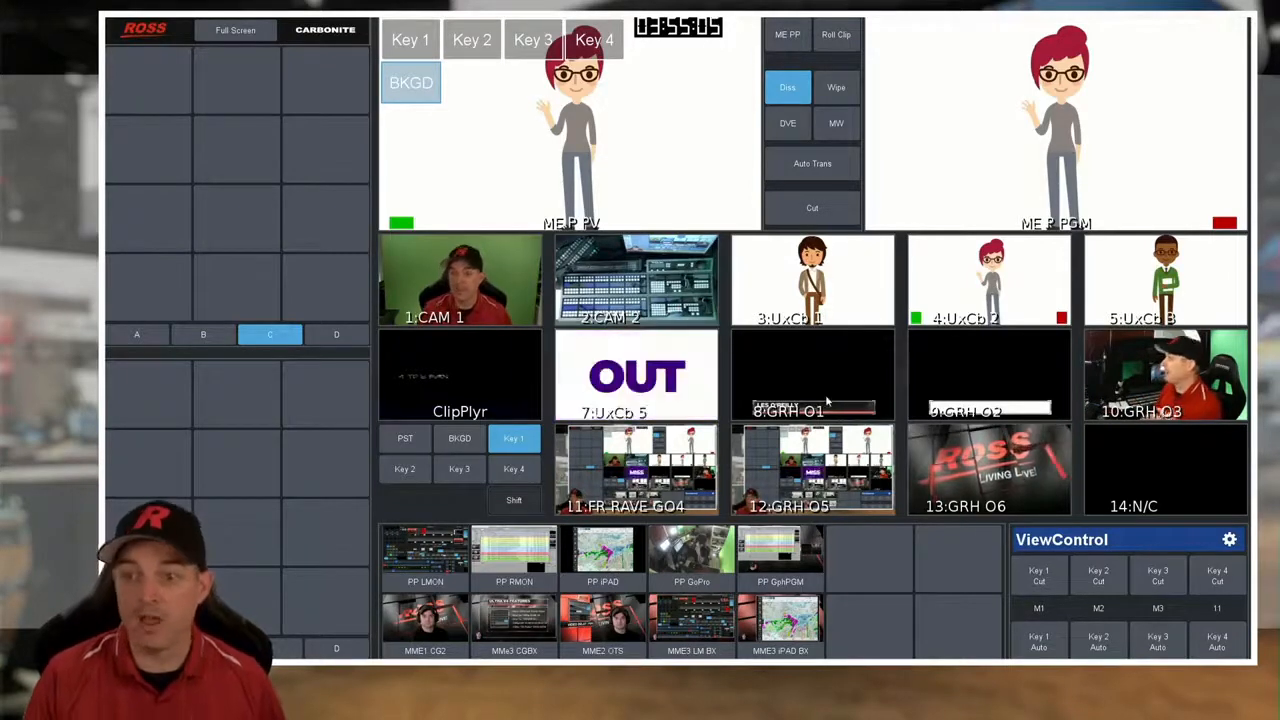
click(516, 500)
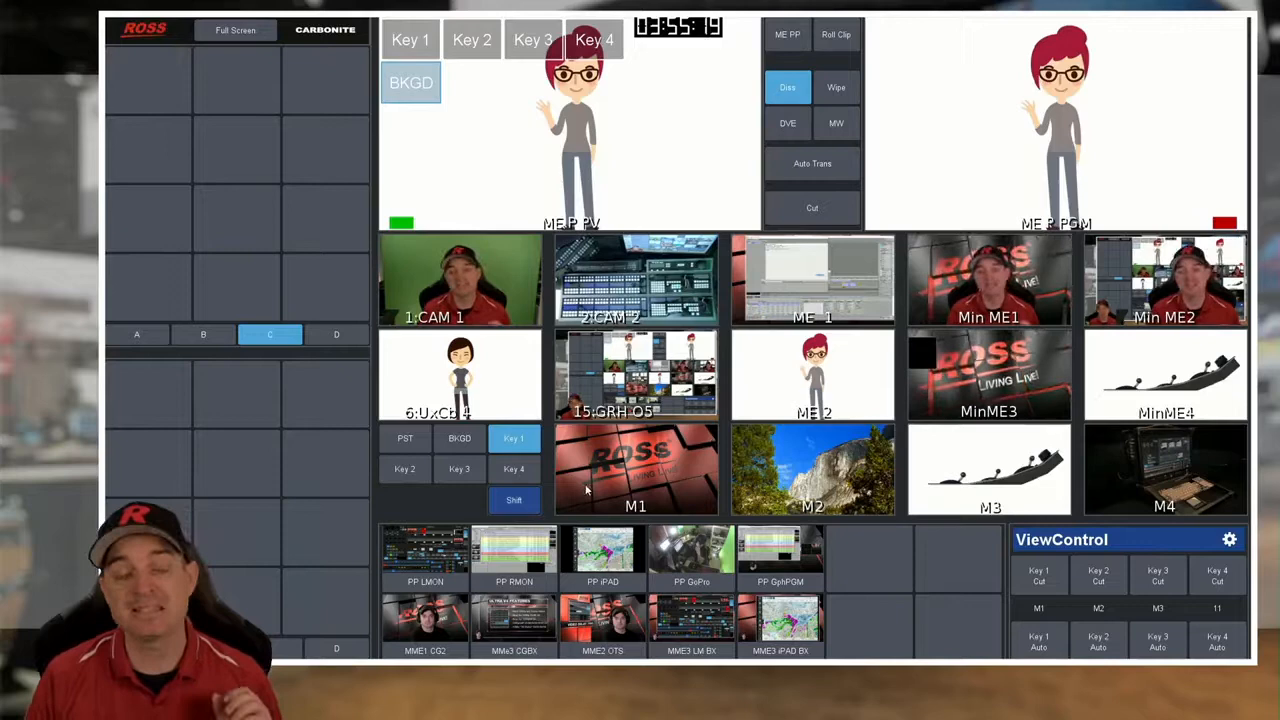
click(514, 501)
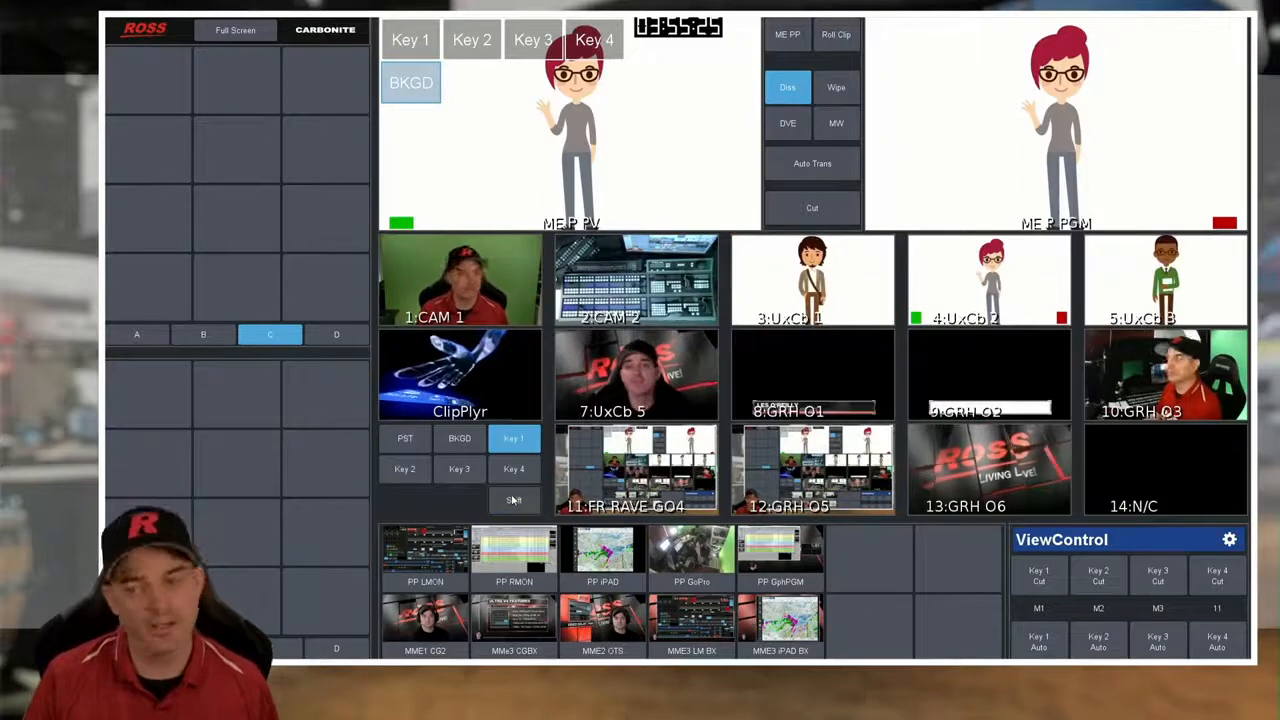
click(514, 500)
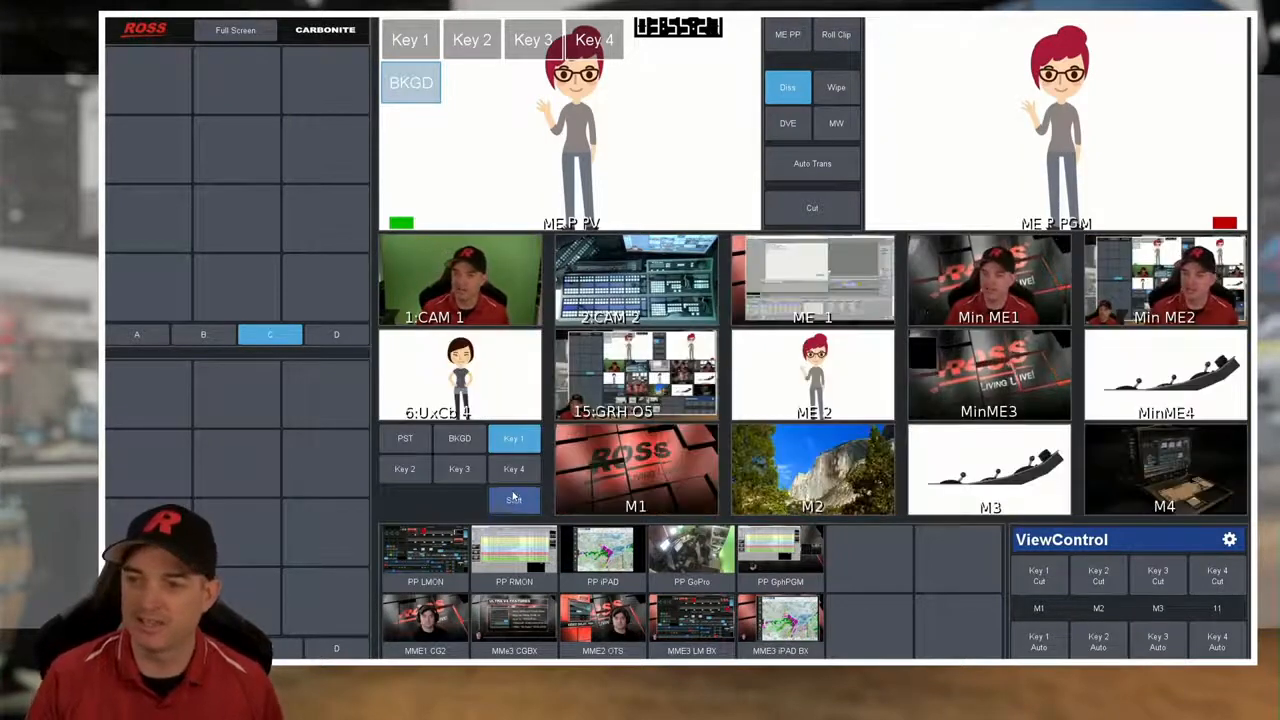
click(955, 386)
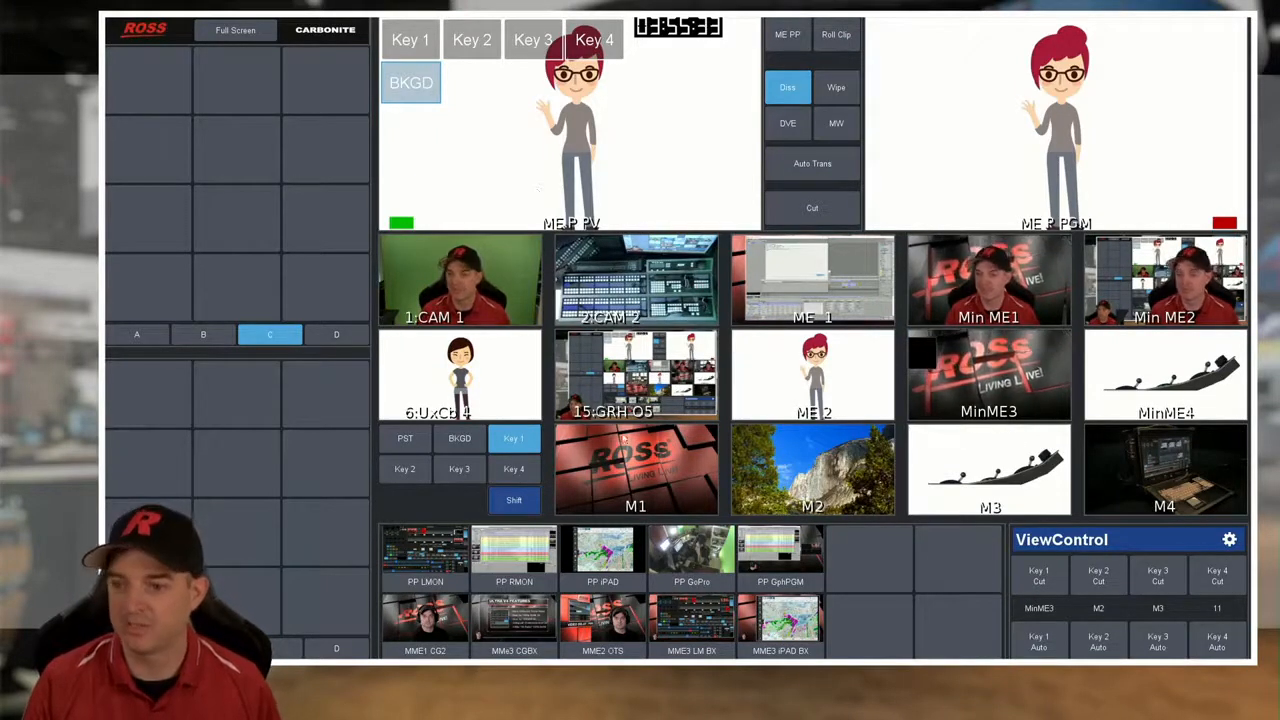
- Put ME 1 and then MinME4 on the background bus, and return the source boxes to their unshifted sources
click(457, 444)
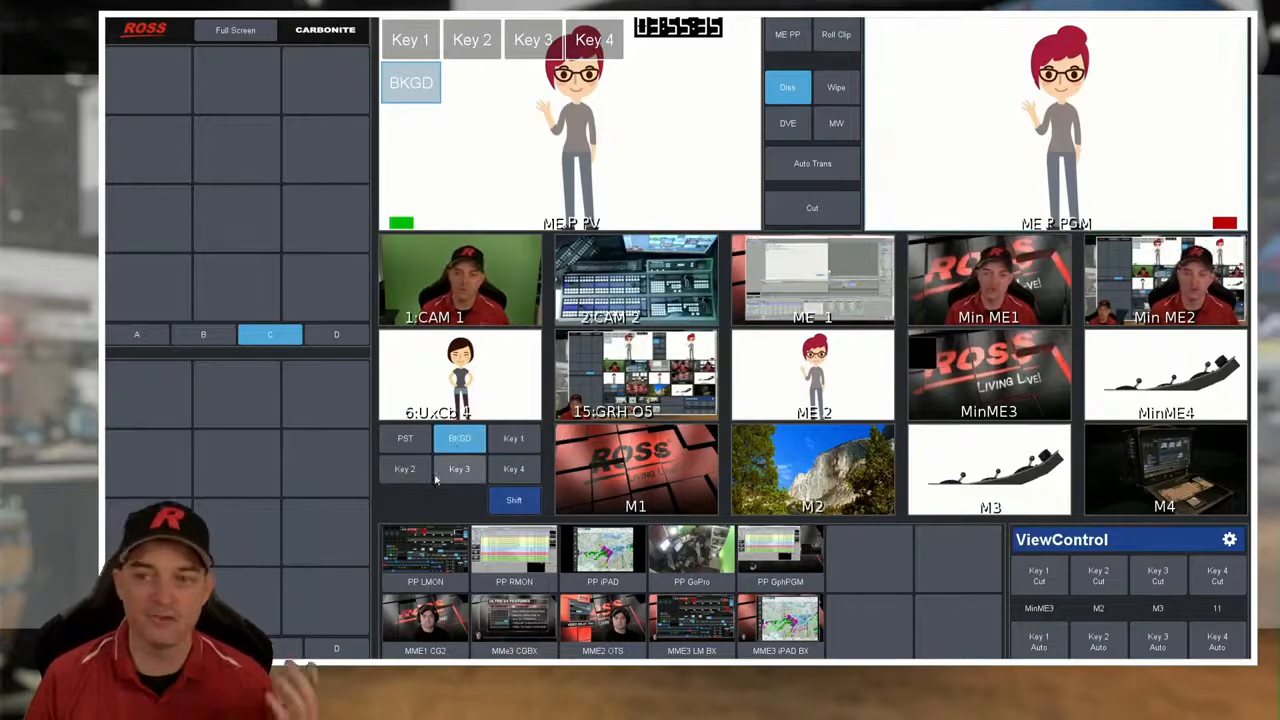
click(836, 307)
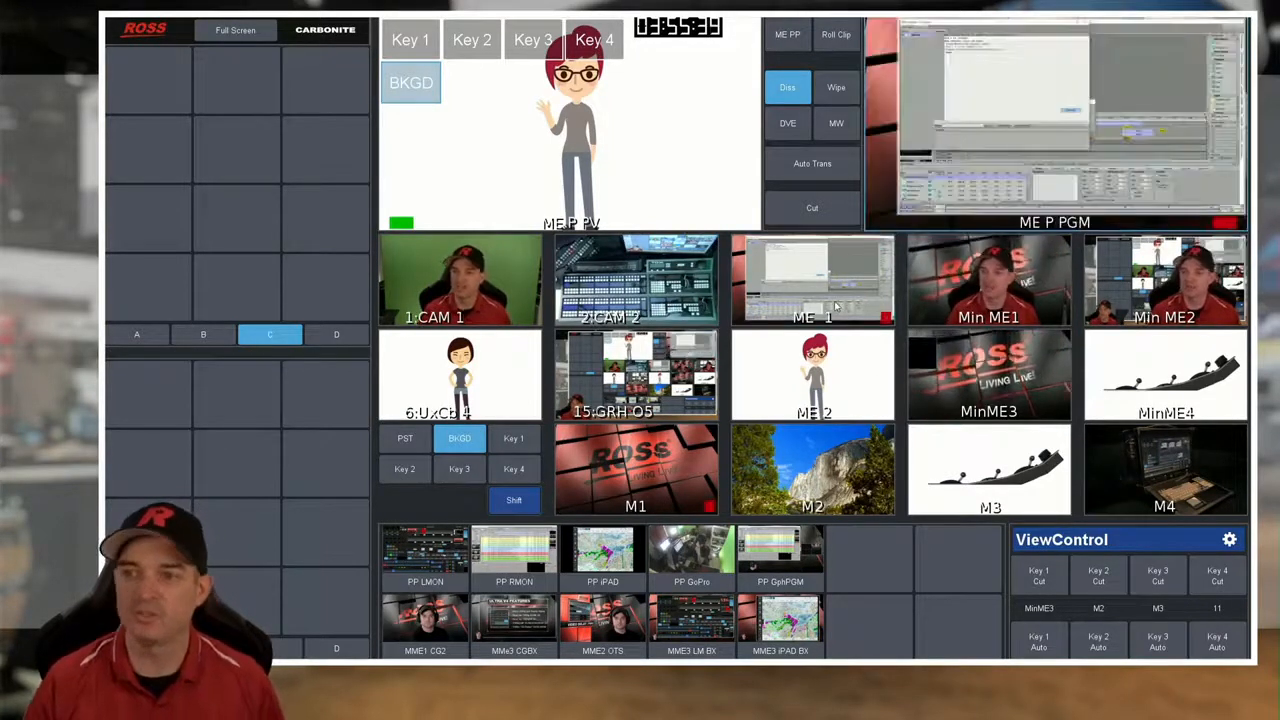
click(1120, 396)
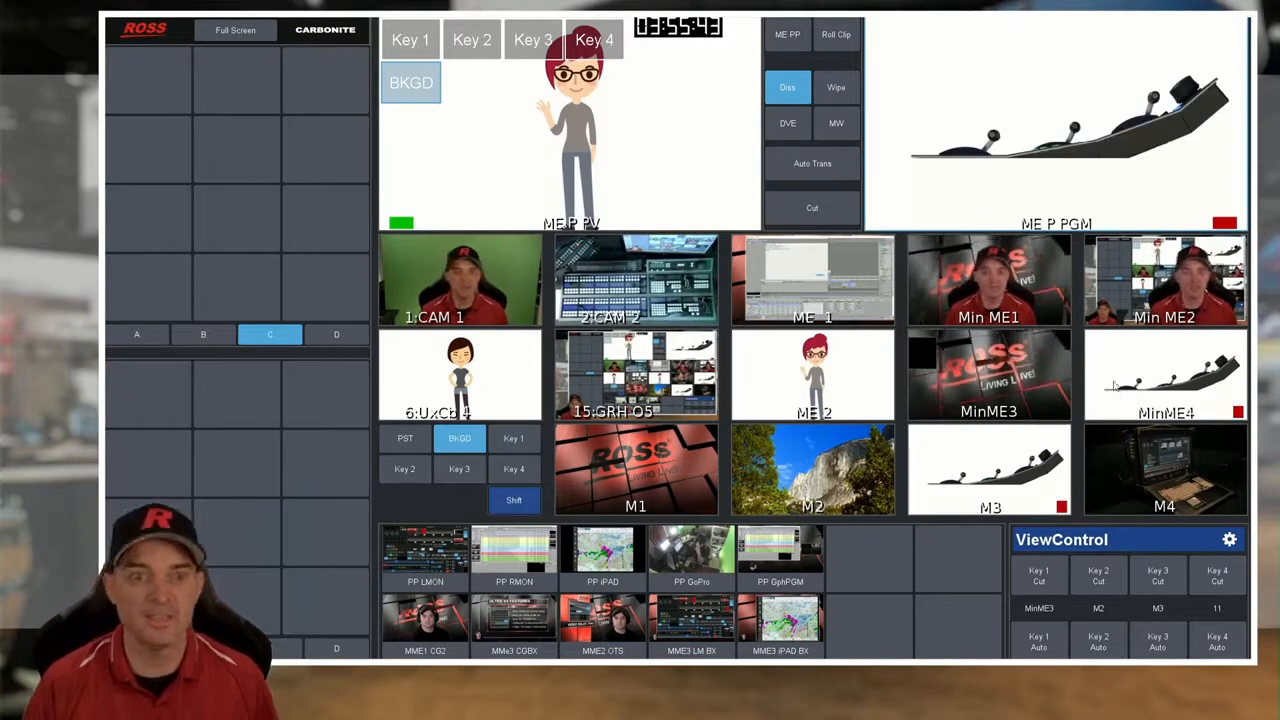
click(517, 503)
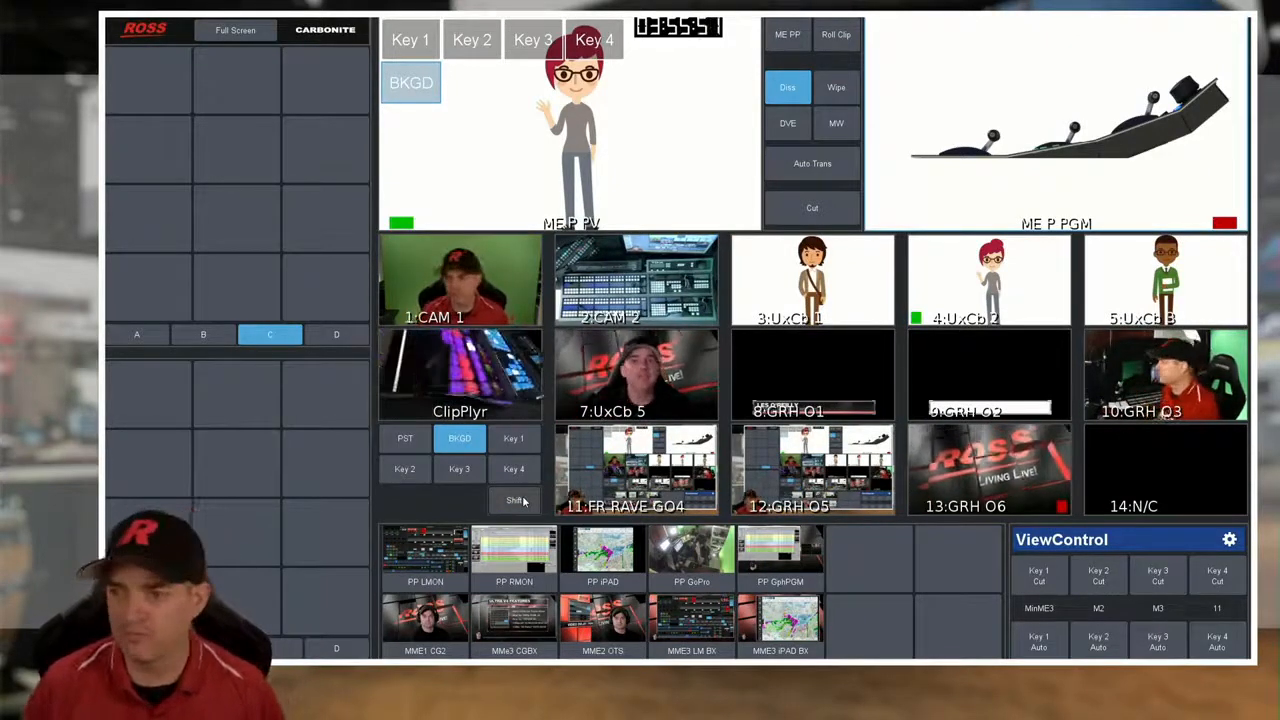
- In ViewControl's edit mode, inspect an empty group B button and the MME2 OTS button's properties, and leave without saving
click(1229, 541)
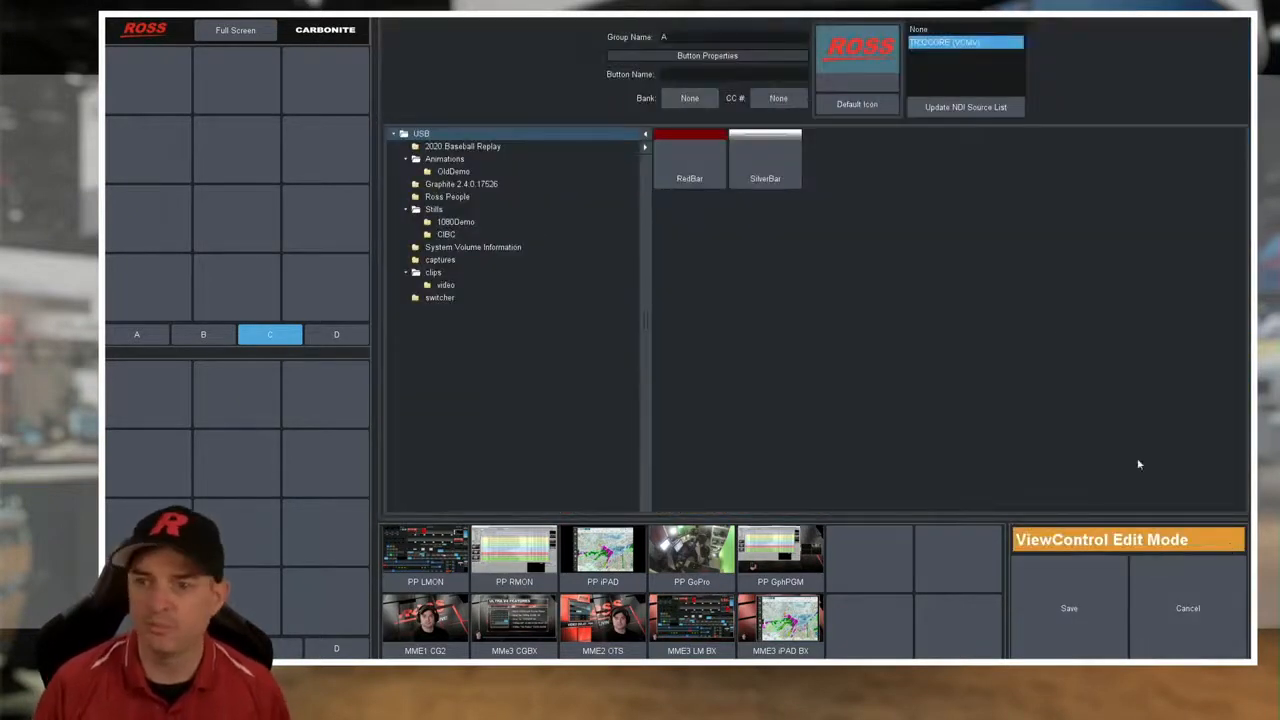
click(208, 338)
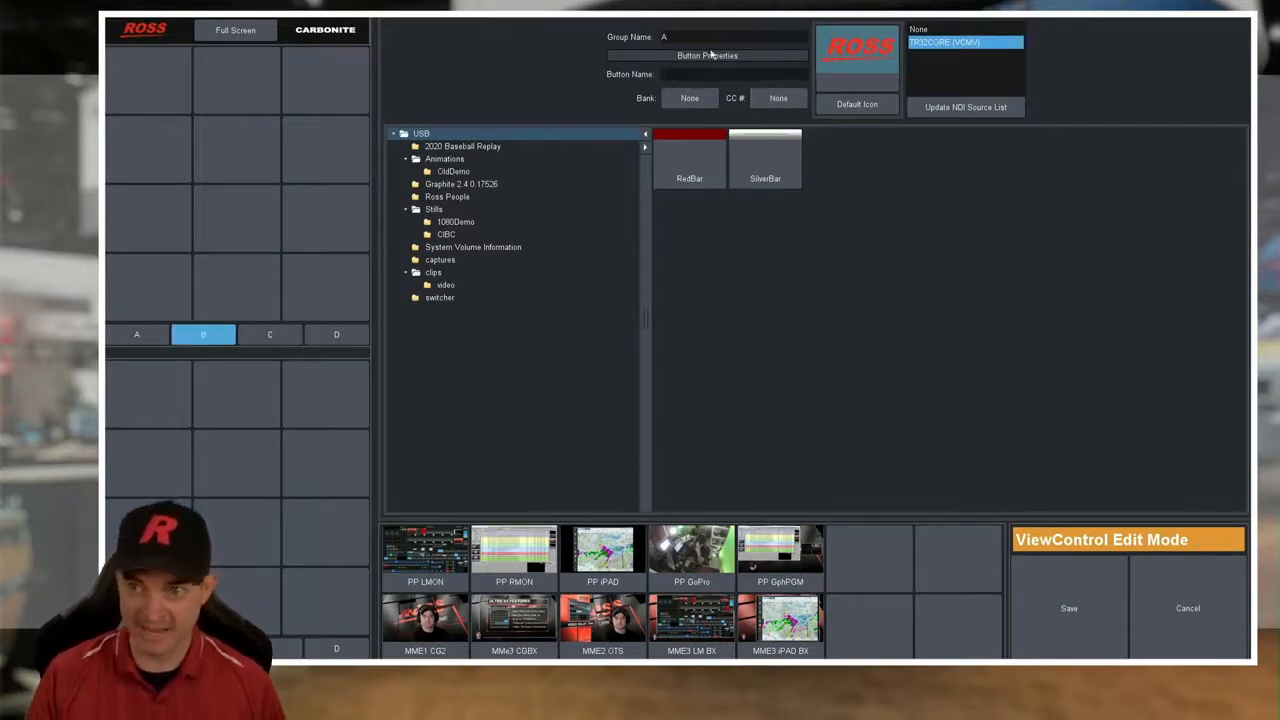
click(196, 101)
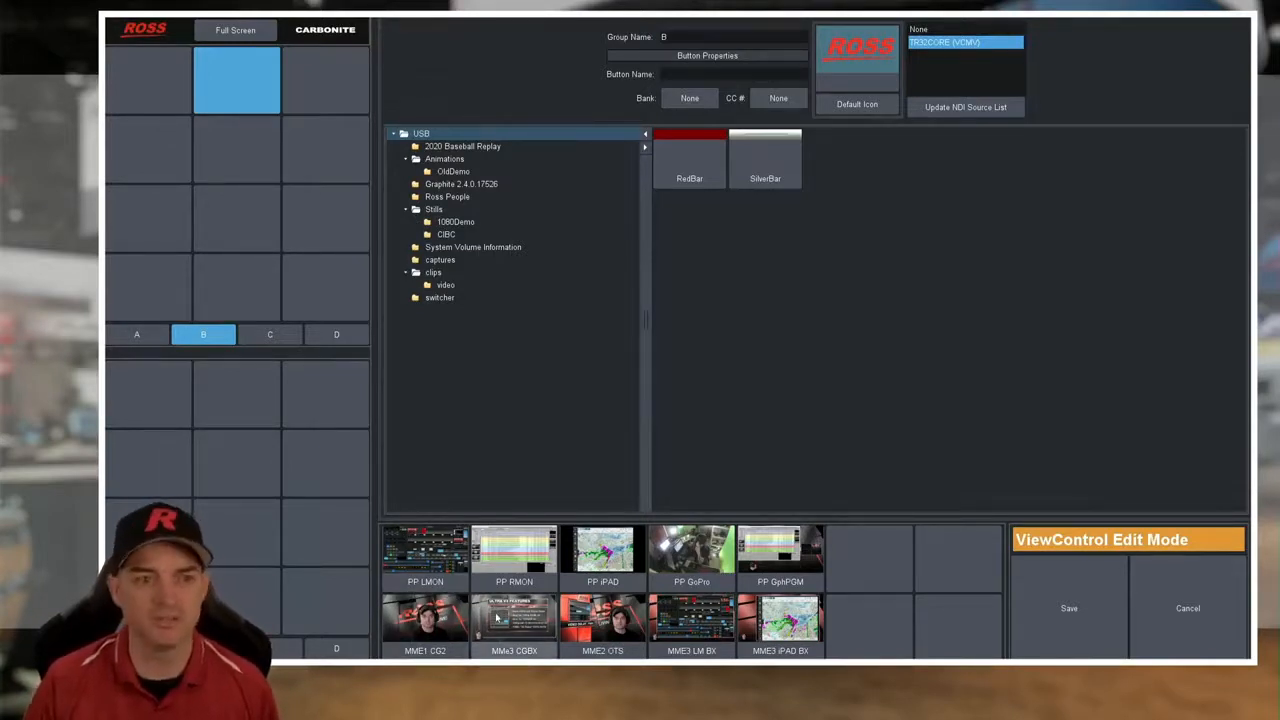
click(623, 601)
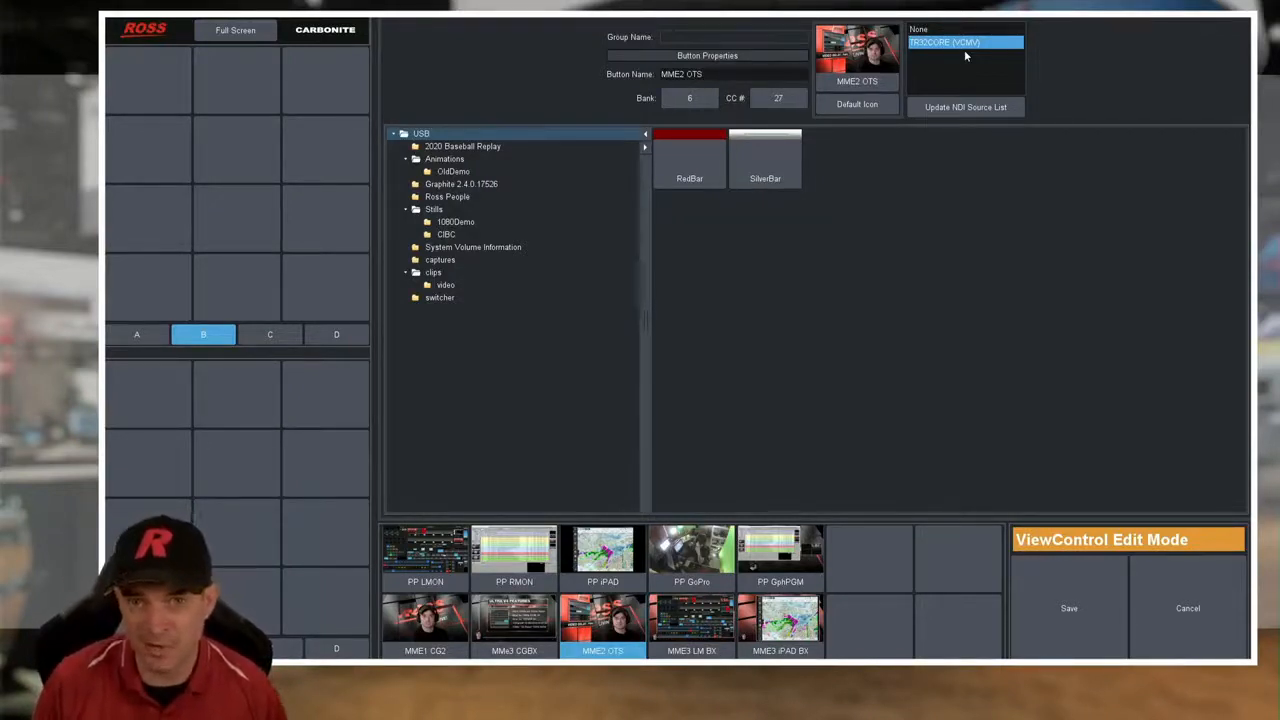
click(1189, 593)
- Leave full screen and set the MV VP 1 multiviewer layout to VCNDIB in the switcher configuration
click(232, 31)
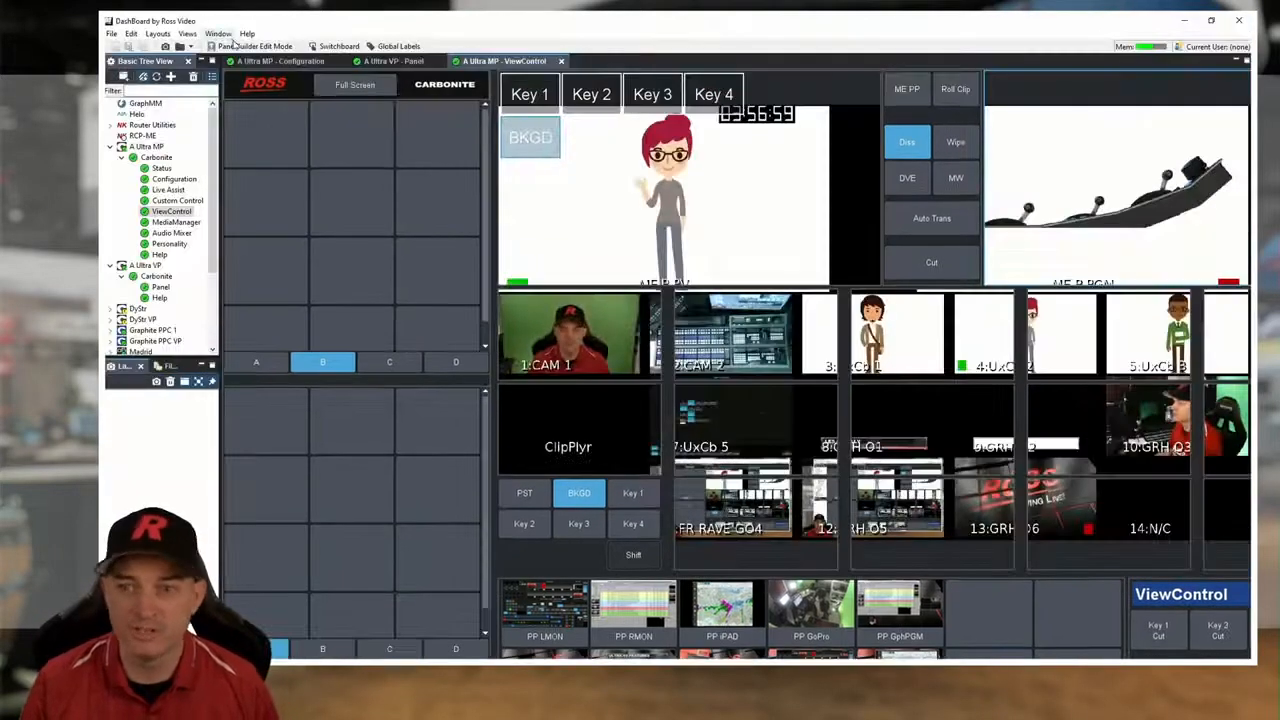
click(280, 61)
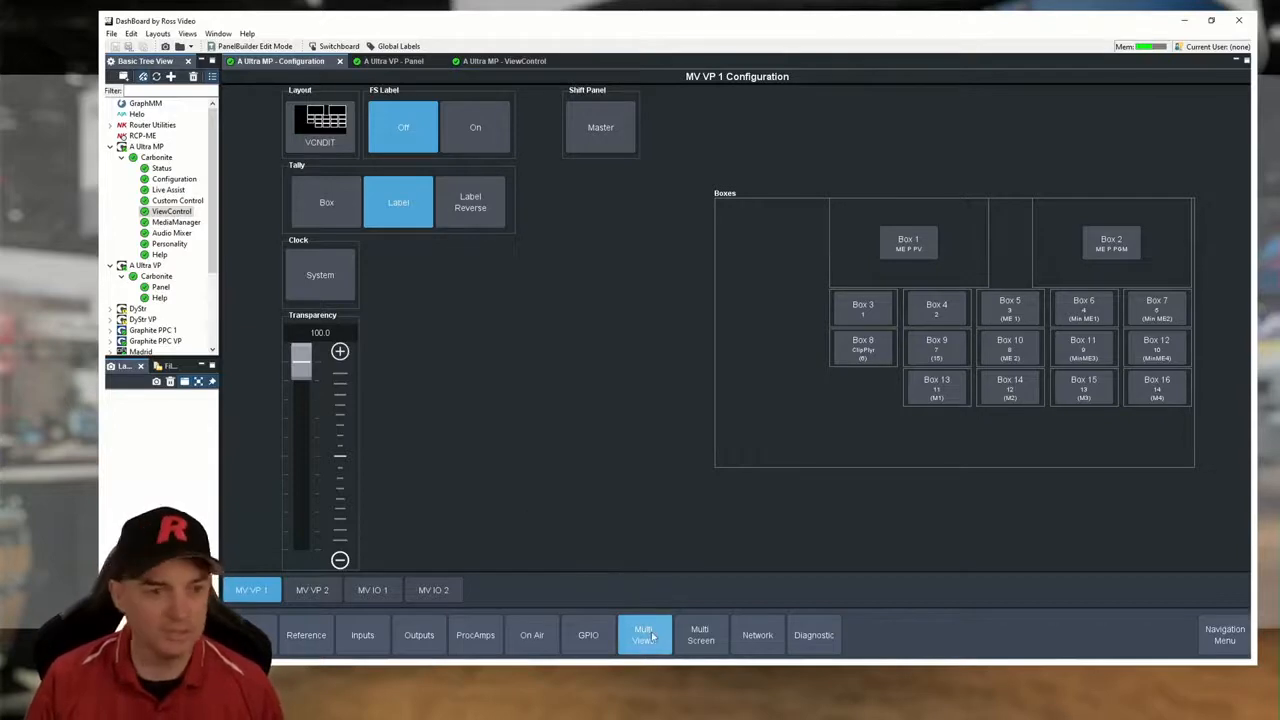
click(344, 148)
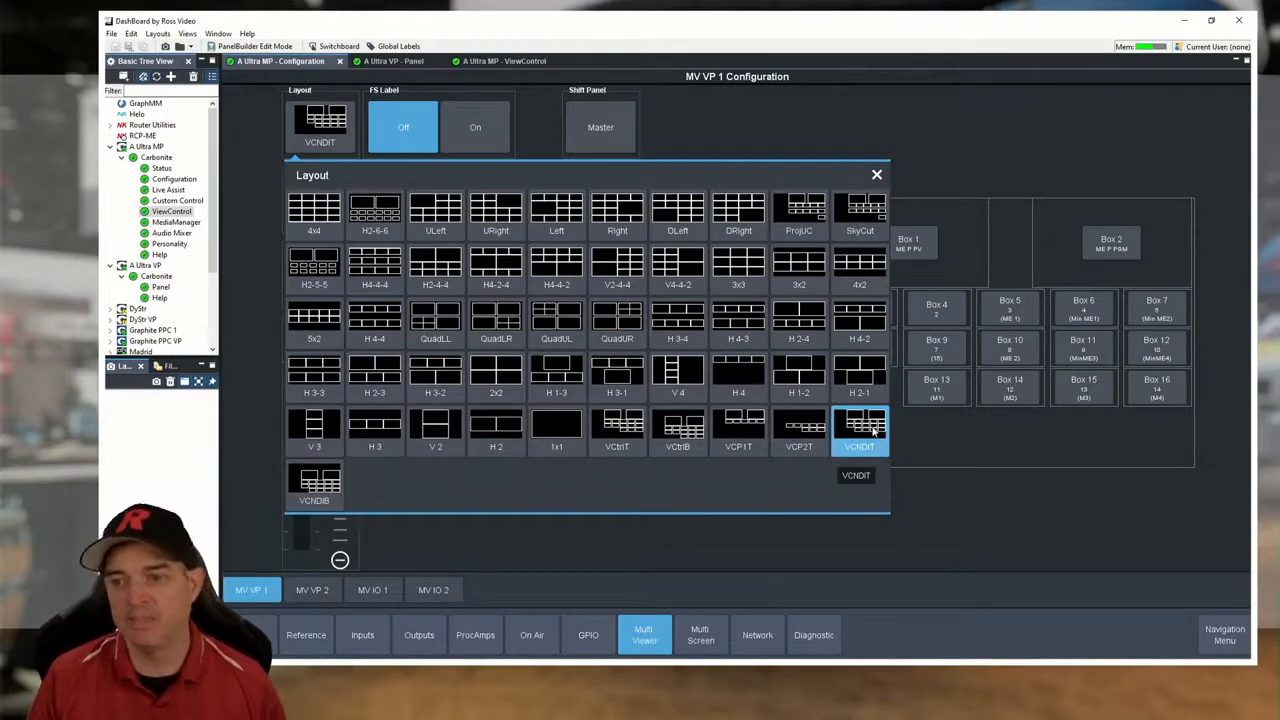
click(332, 490)
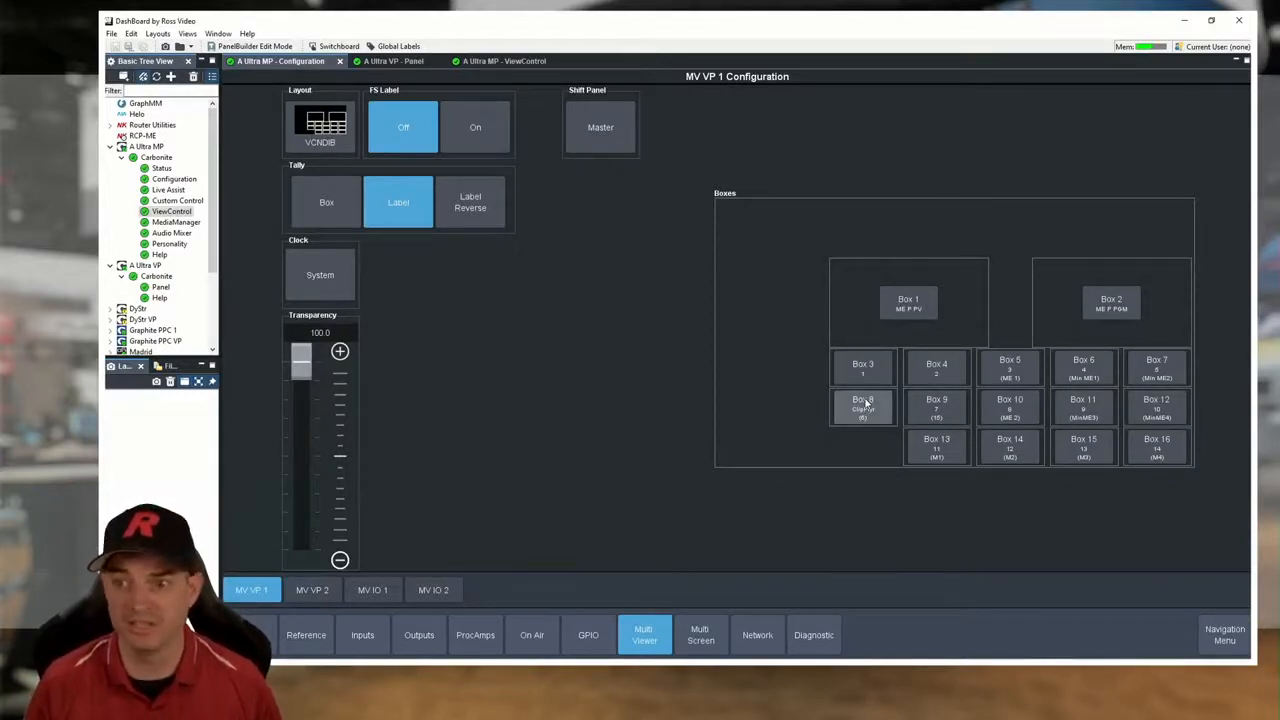
- Set Box 3's shift source to physical source 16 and its main source to physical source 17
click(881, 377)
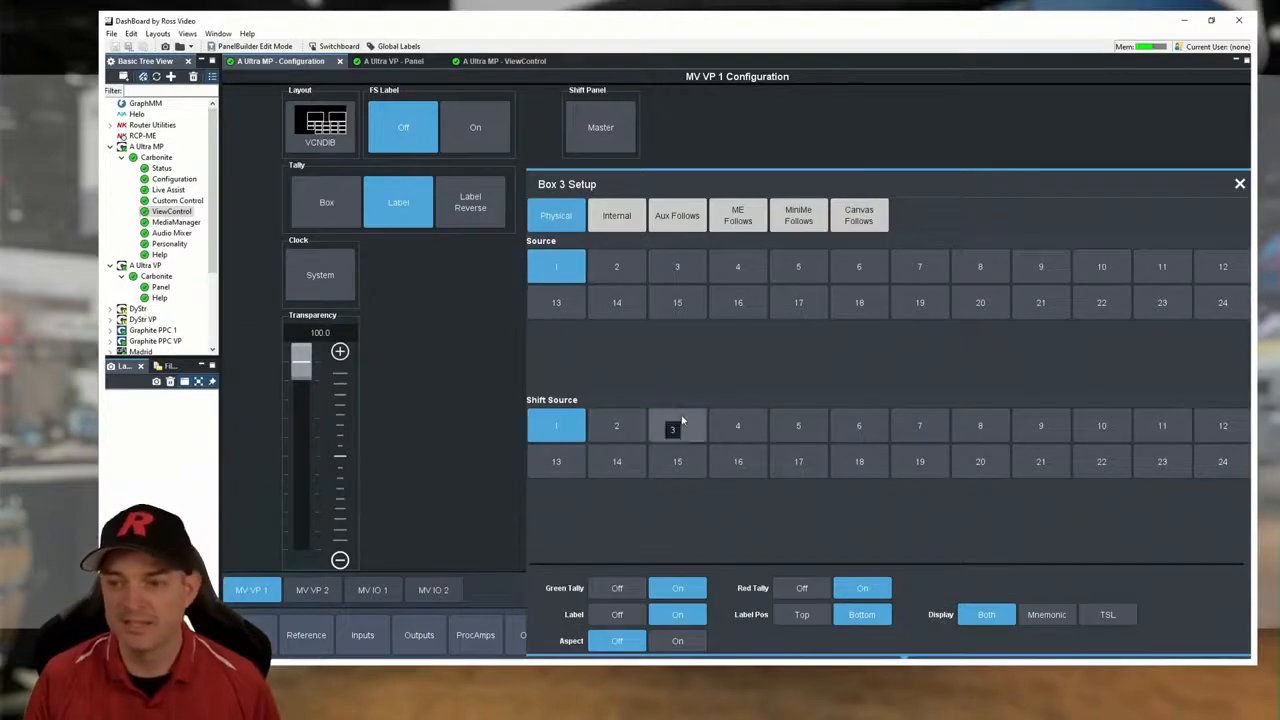
click(736, 461)
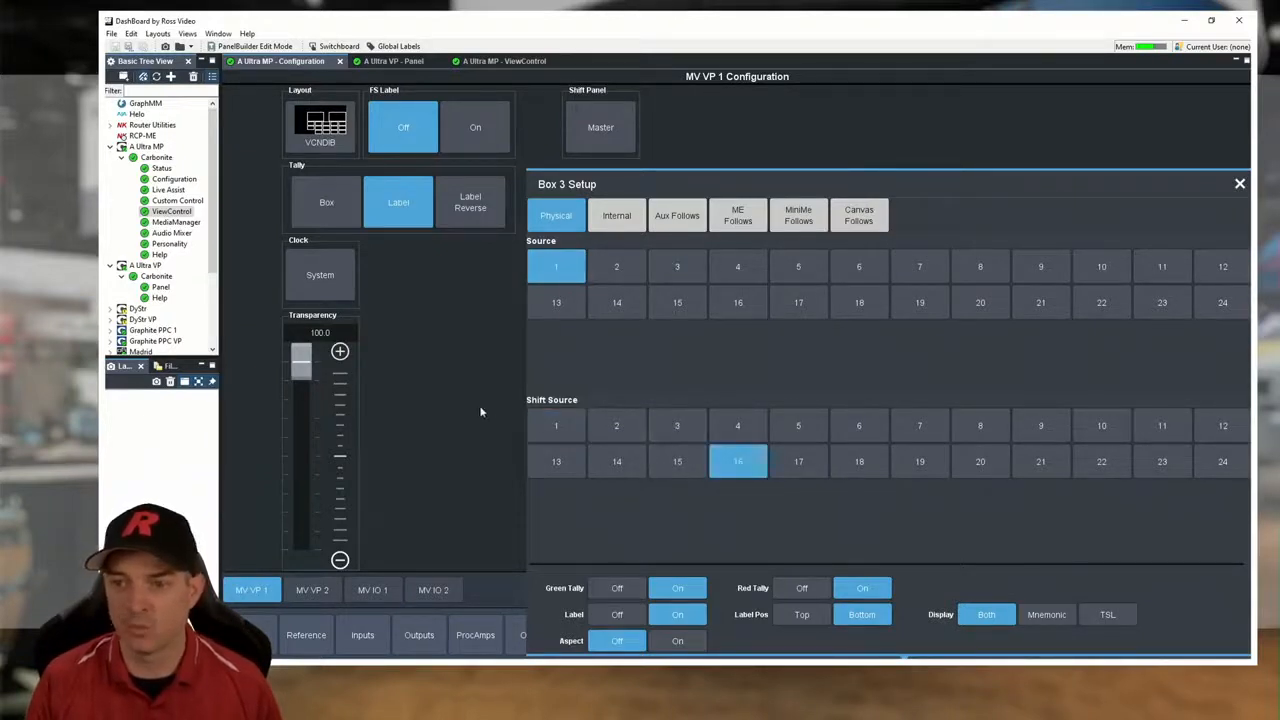
click(479, 405)
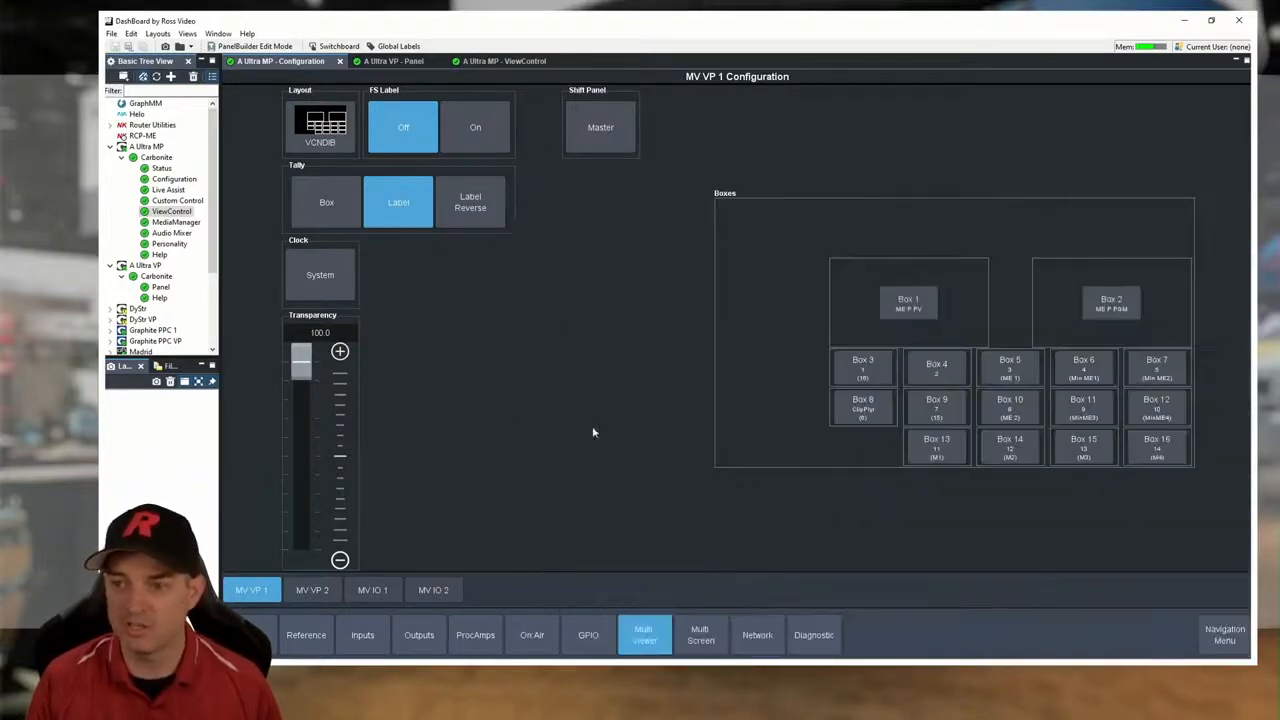
click(845, 372)
click(799, 302)
click(450, 350)
- Set Box 4's main source to physical source 18
click(921, 371)
click(859, 302)
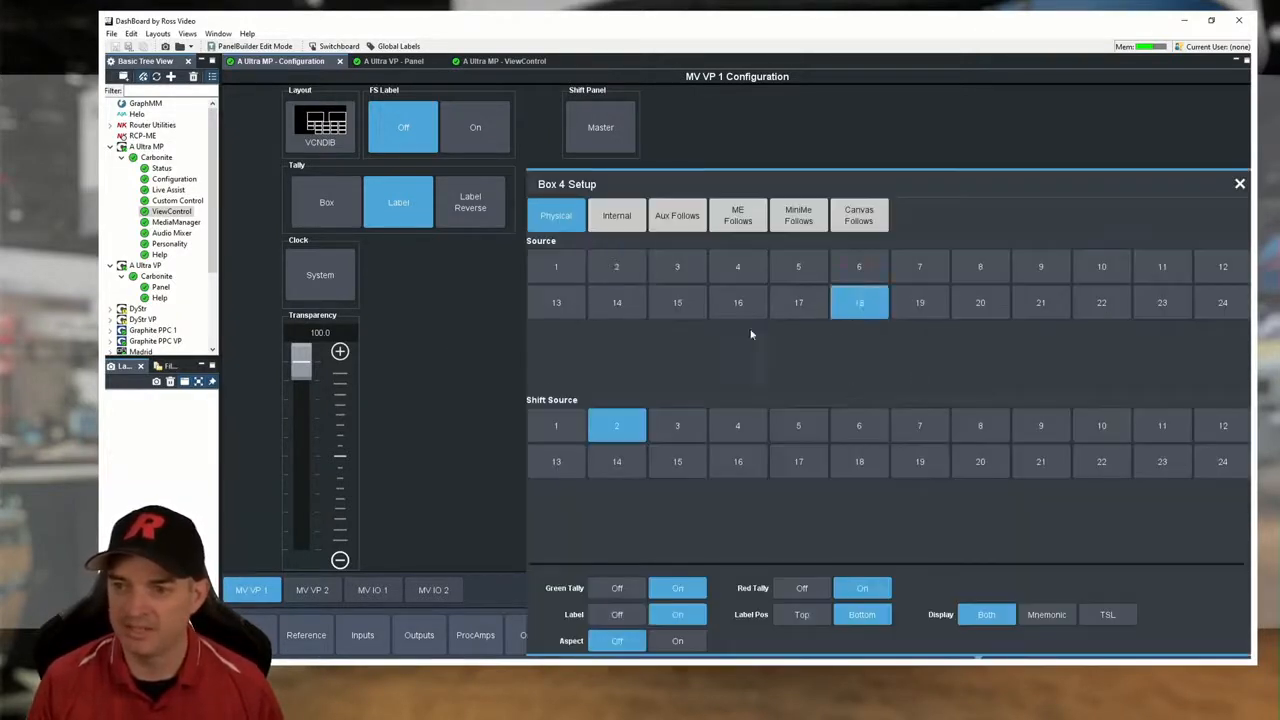
click(500, 378)
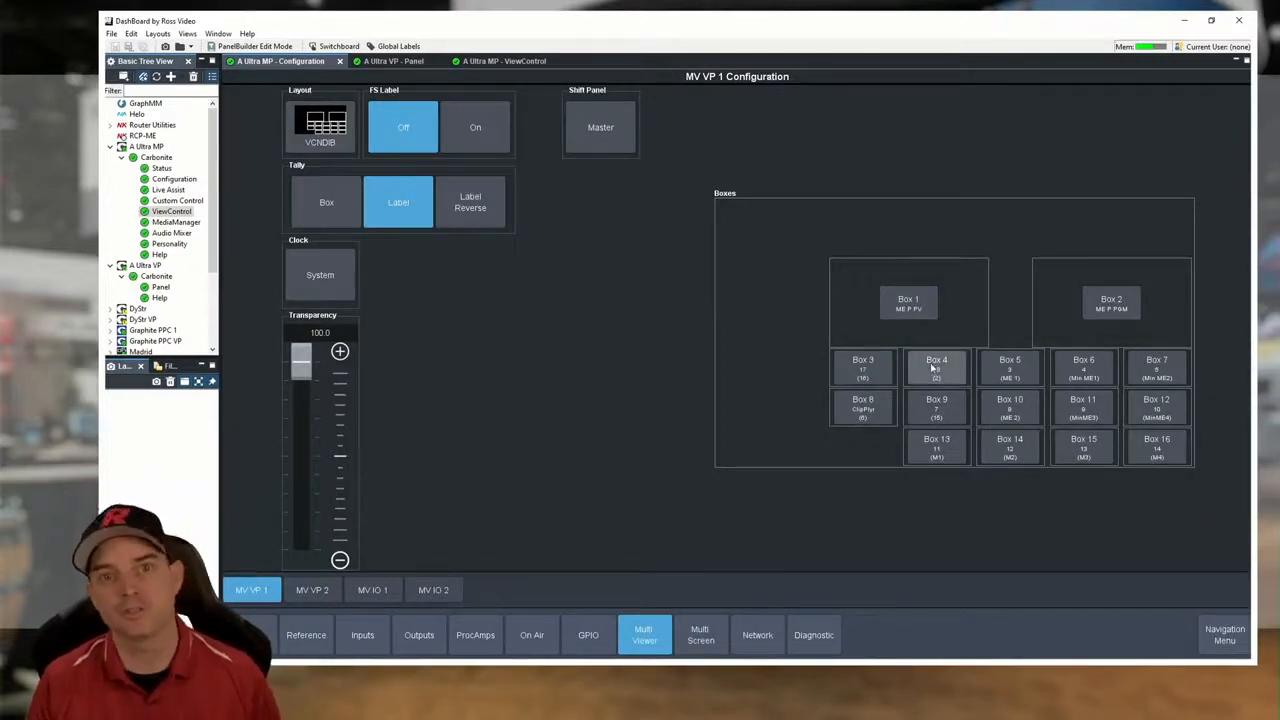
- Return to ViewControl and toggle the source boxes between normal and shifted sources, ending on the shifted set
click(506, 62)
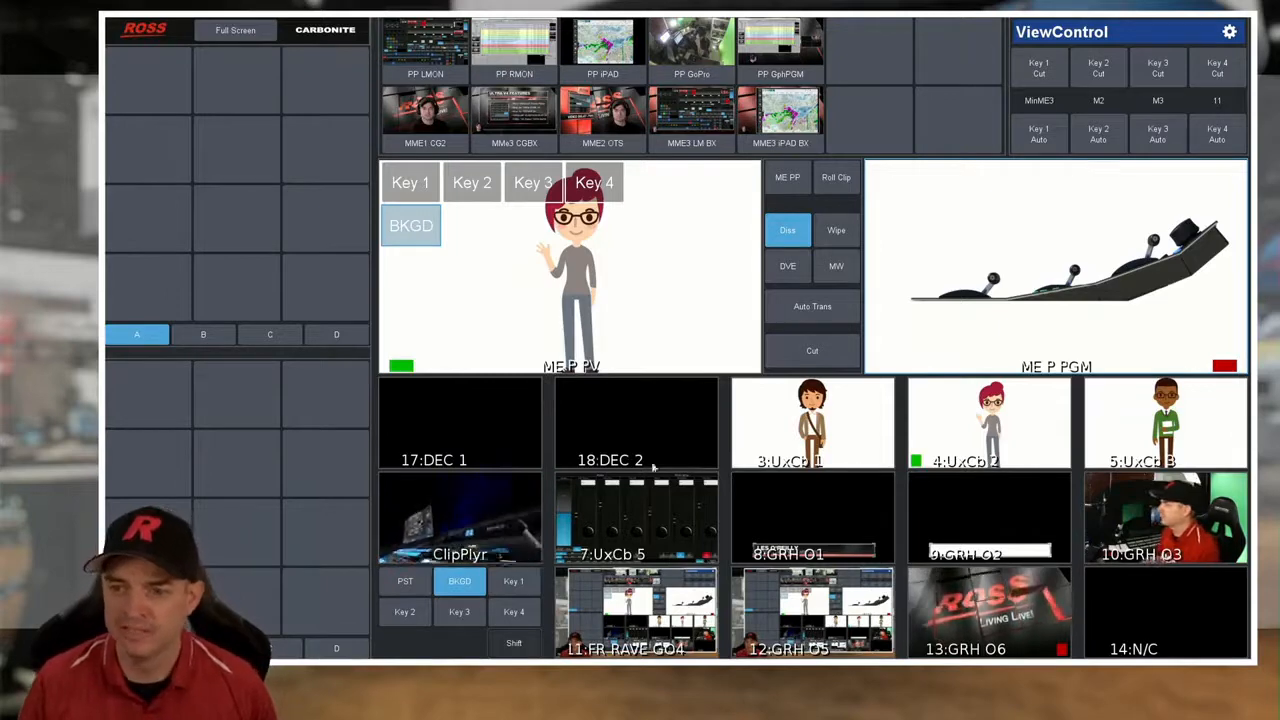
click(514, 645)
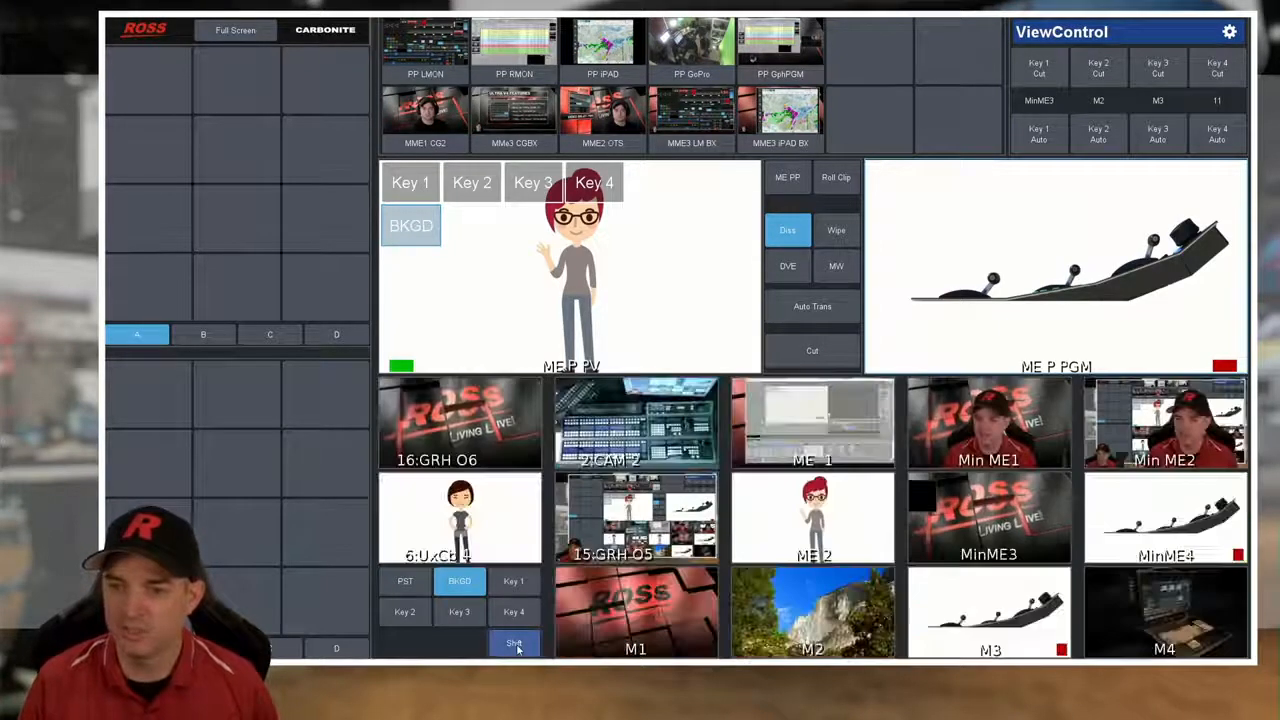
click(514, 645)
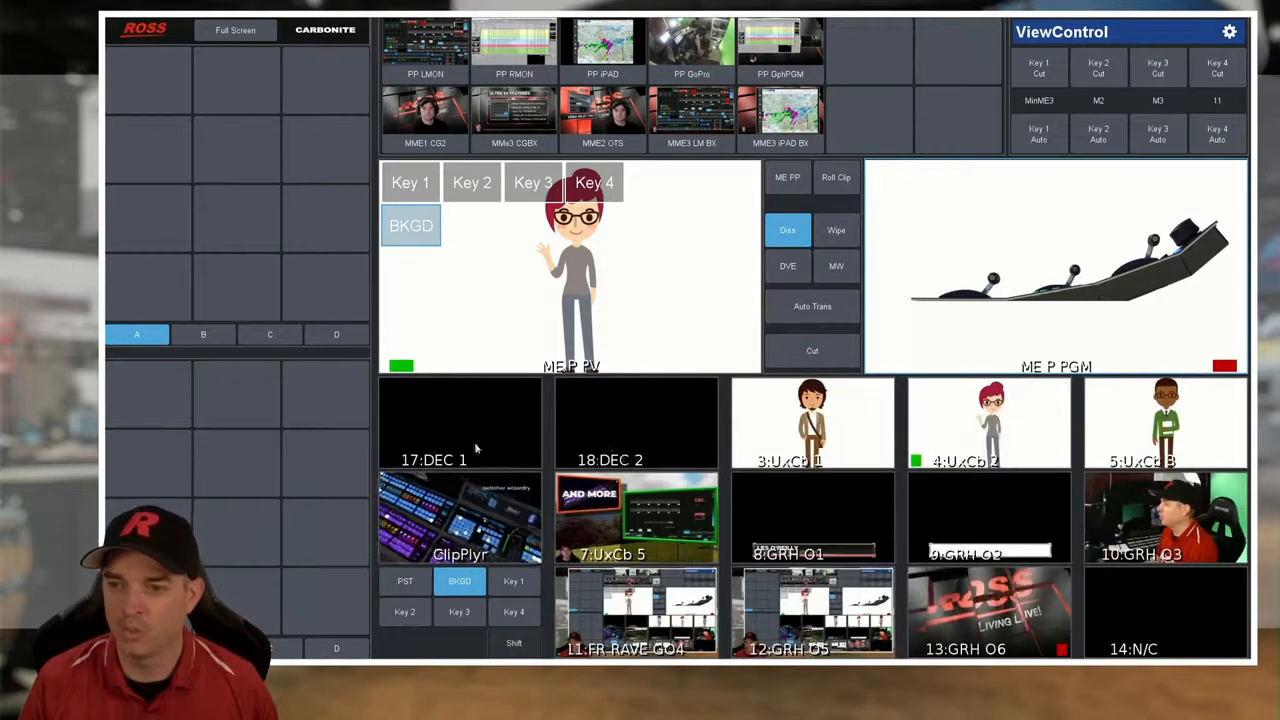
click(520, 645)
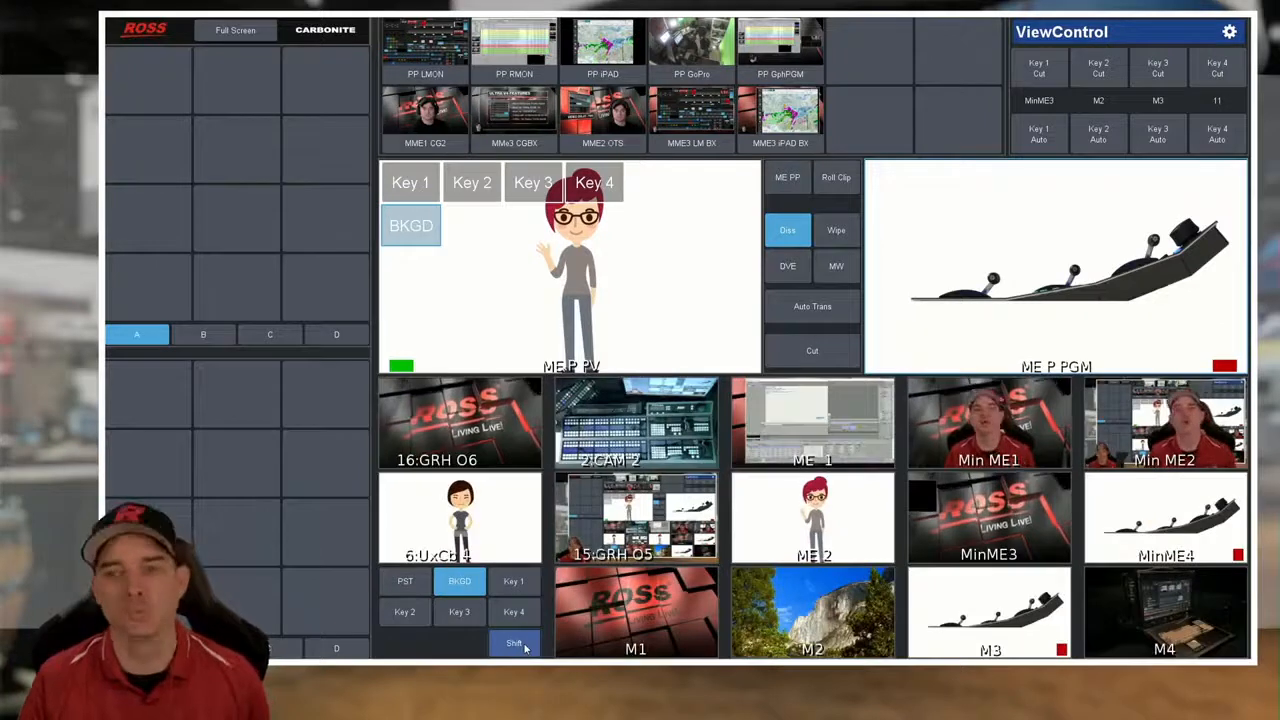